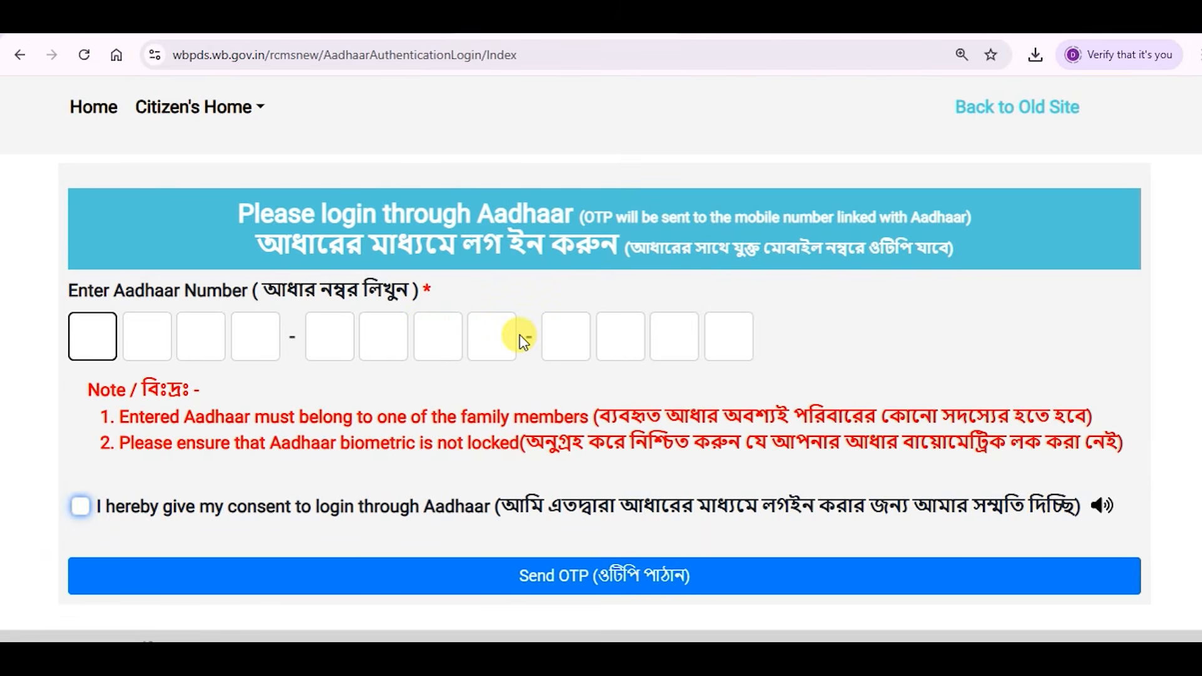
Paste the applicant's Aadhaar number, give login consent and request the login OTP
key("ctrl+v")
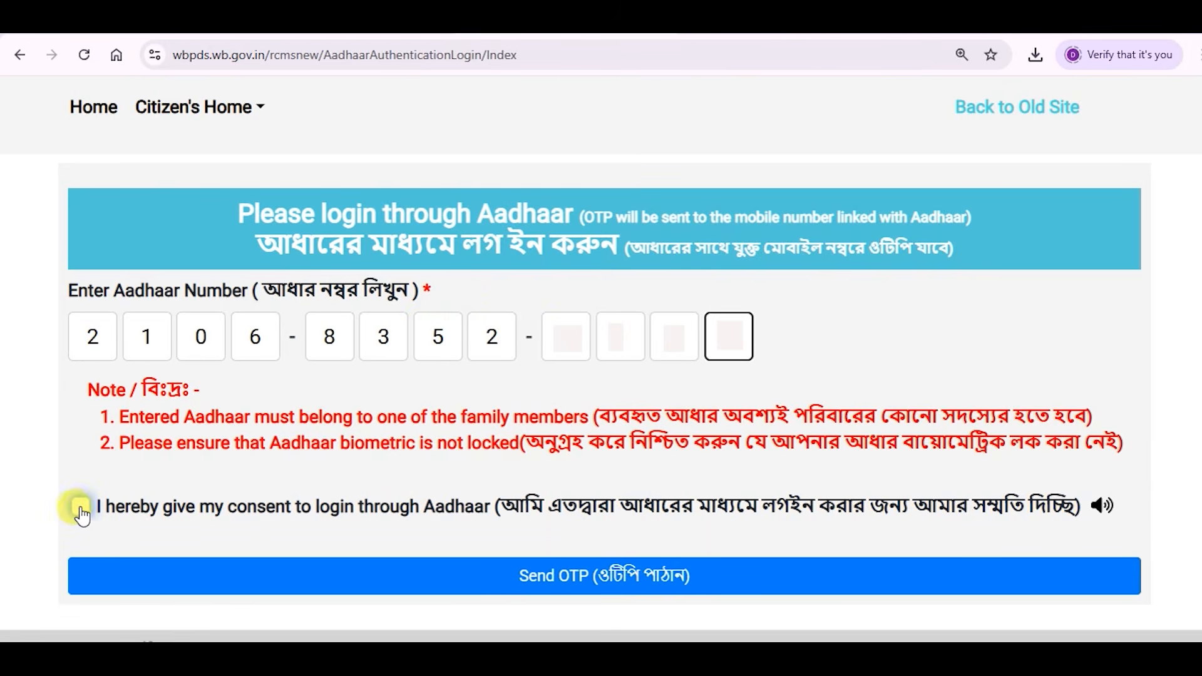
left_click(81, 508)
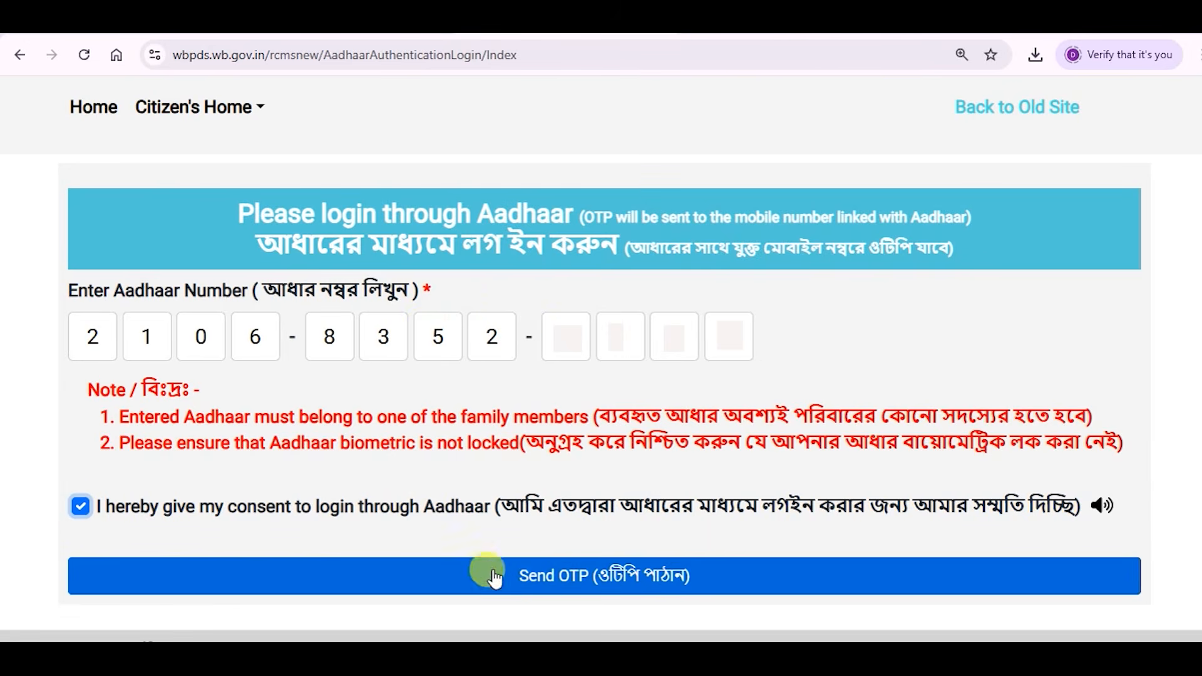
left_click(564, 582)
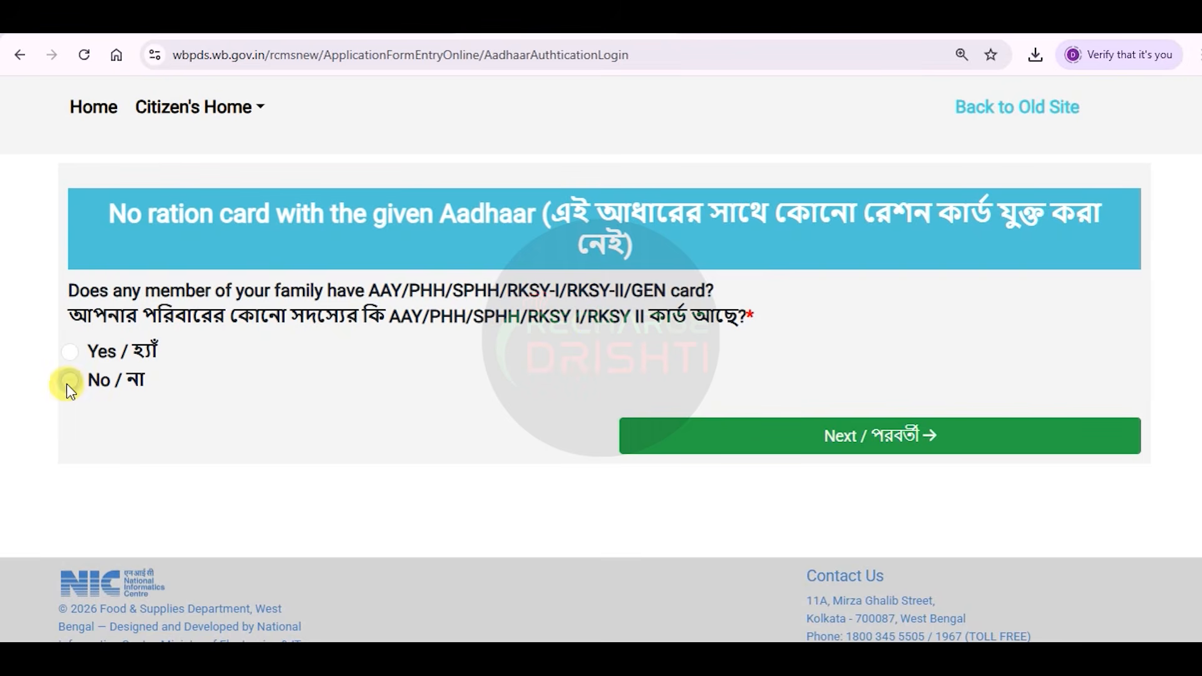
Answer No to the family-card question and continue to the citizen Dashboard
left_click(811, 447)
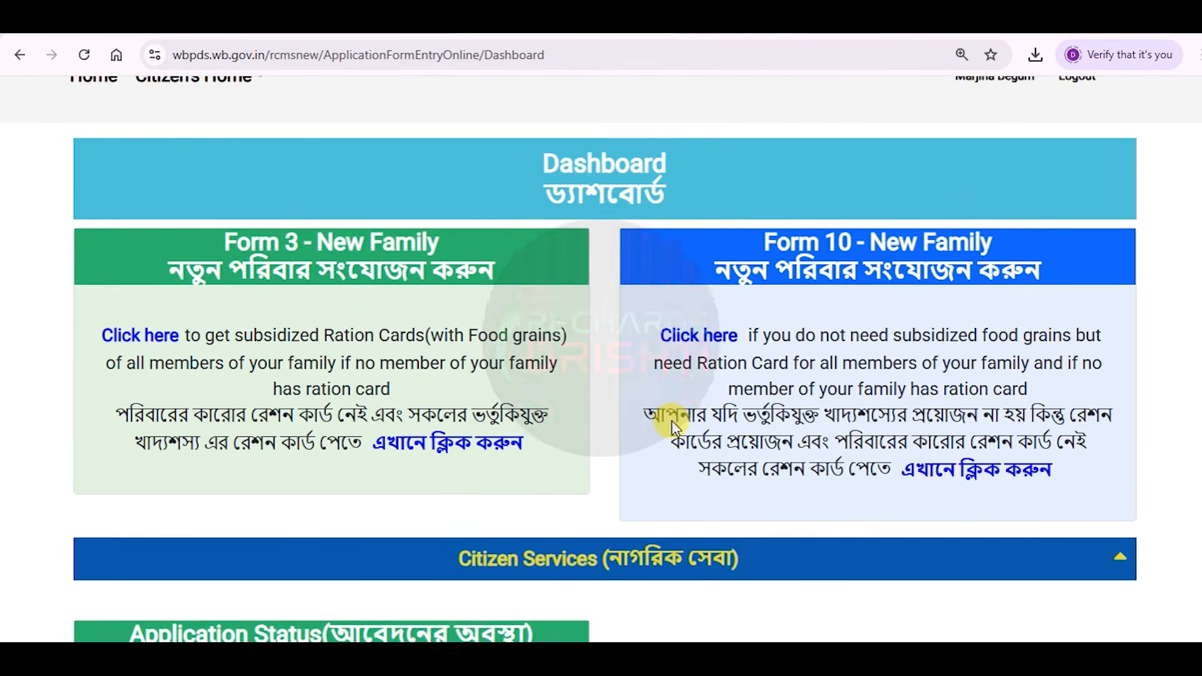
scroll(672, 428, "up", 1)
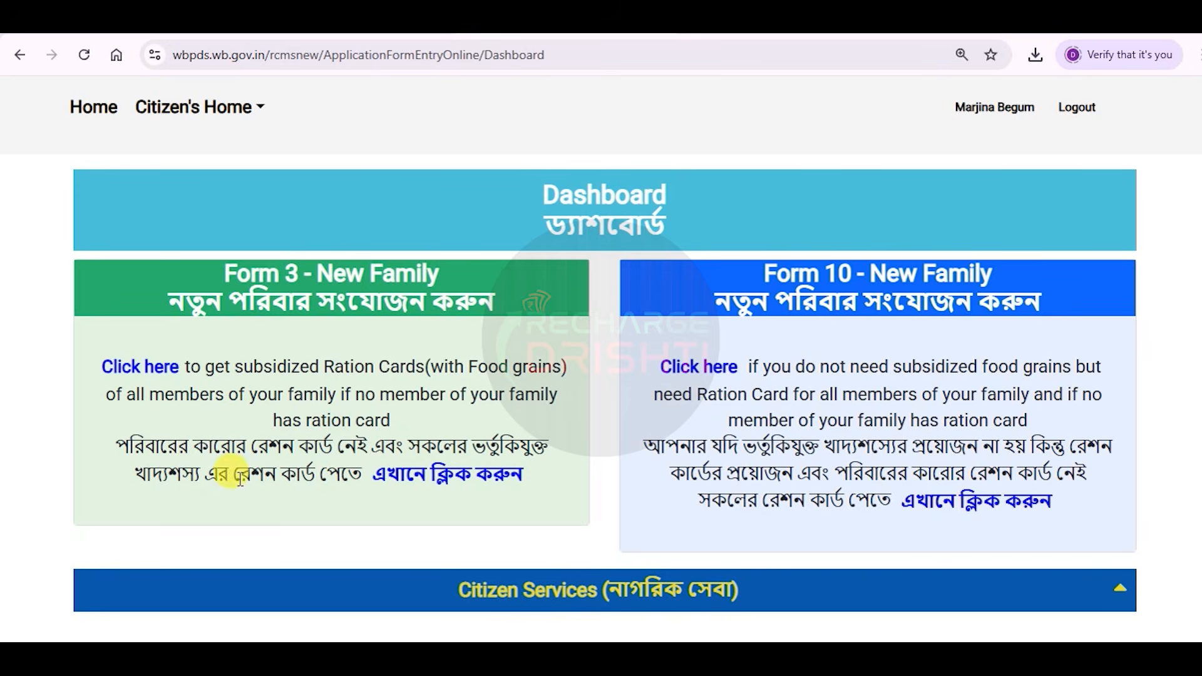
Start a Form 3 application, OTP-verify the mobile number, and answer Yes for municipality
left_click(436, 479)
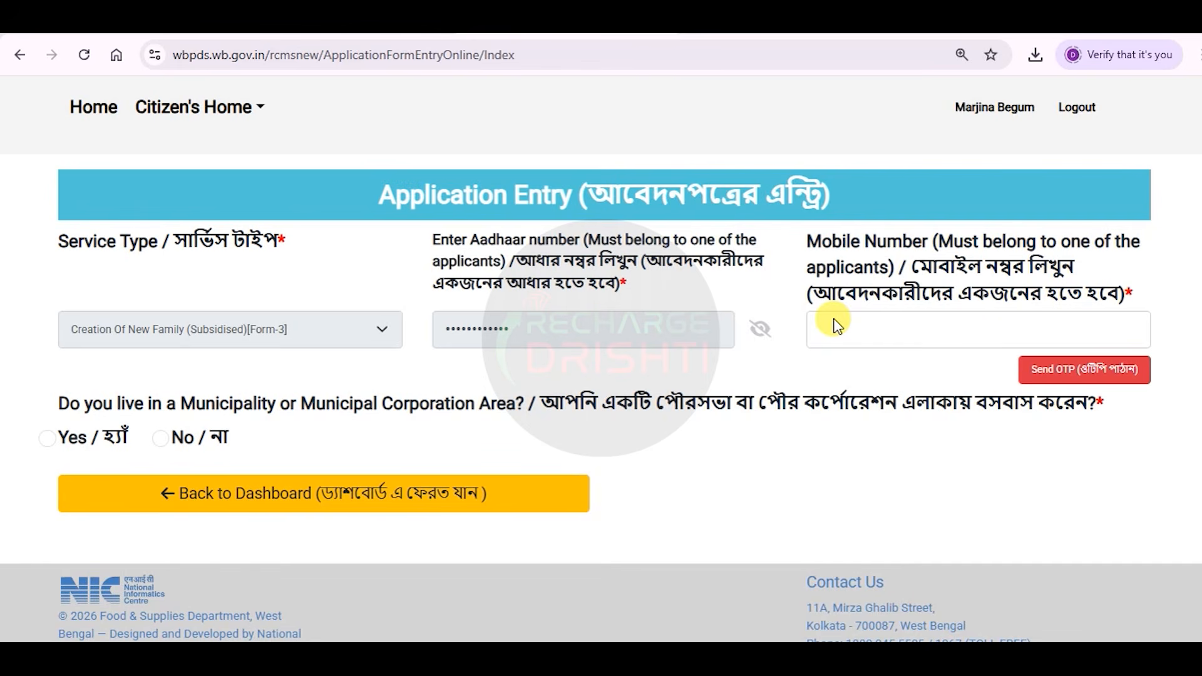
left_click_drag(834, 319, 877, 337)
left_click(1076, 379)
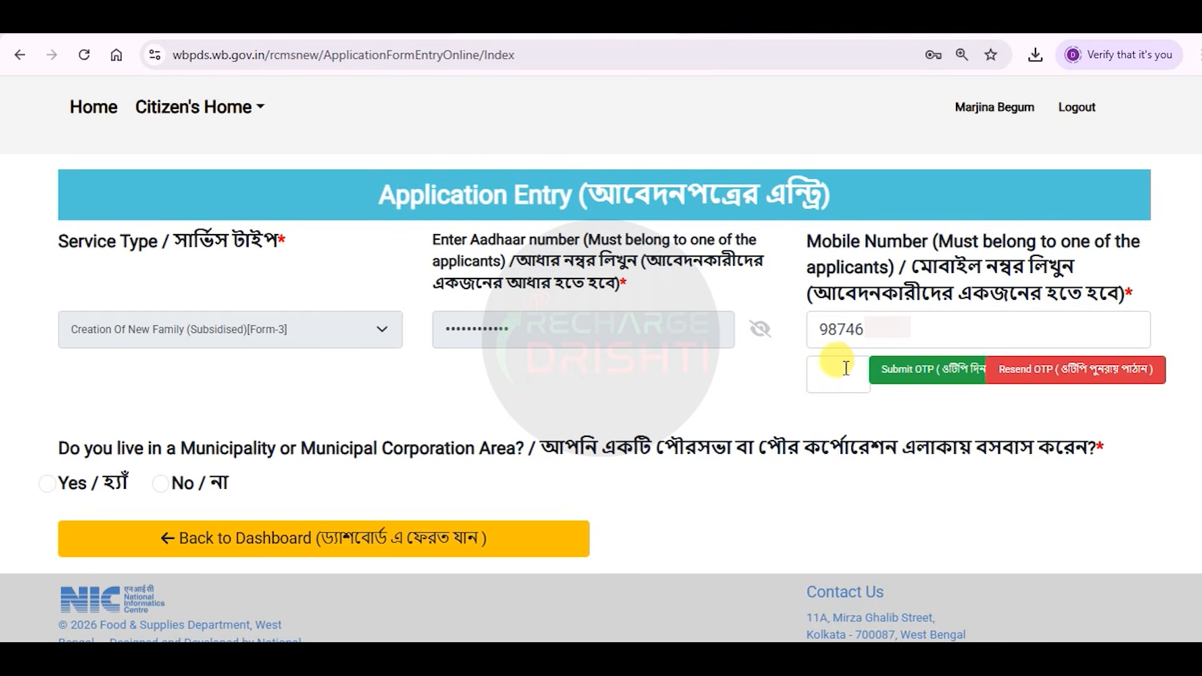
left_click(839, 374)
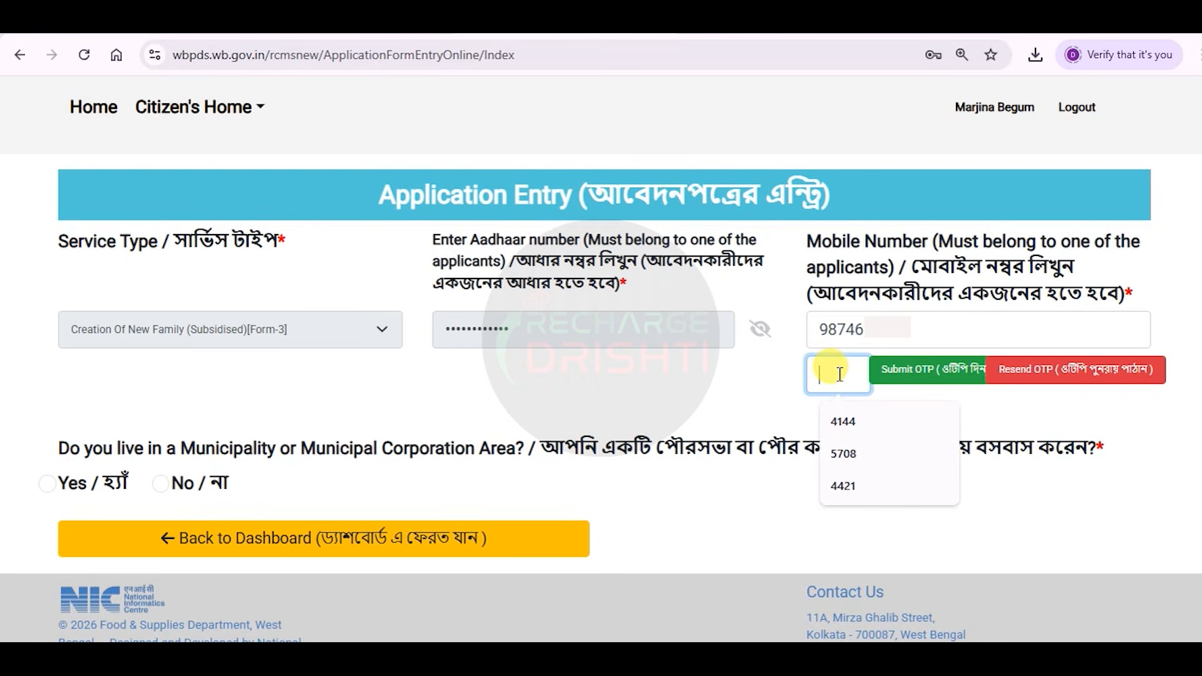
type("2200")
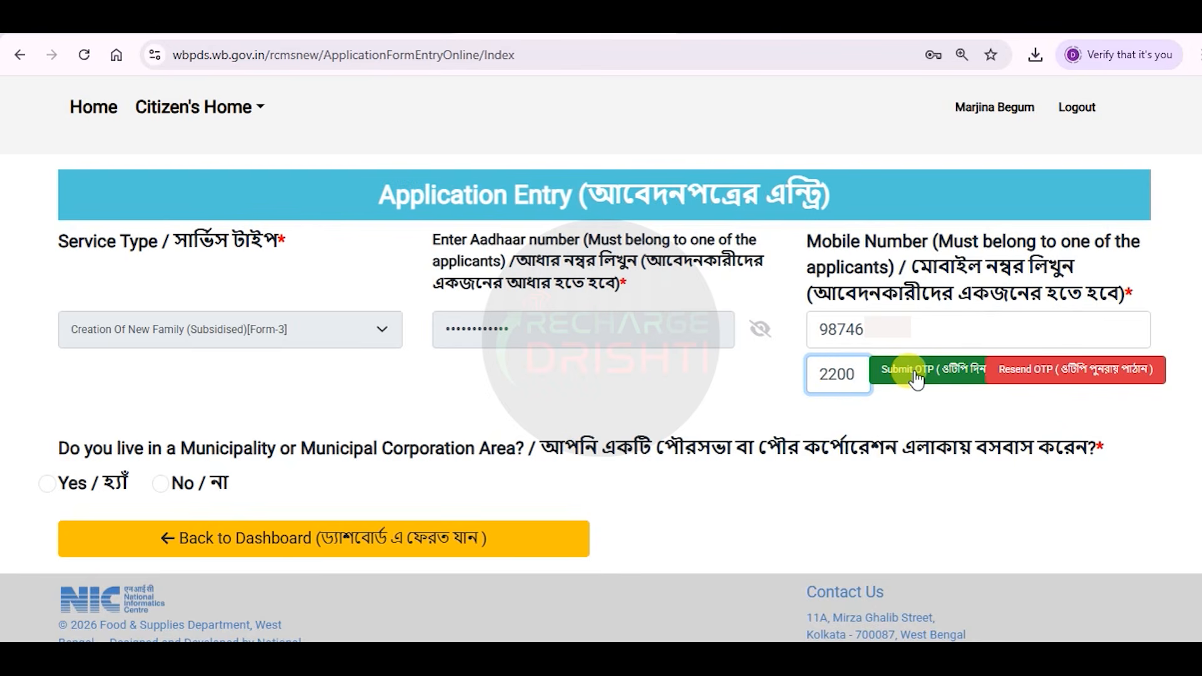
left_click(915, 375)
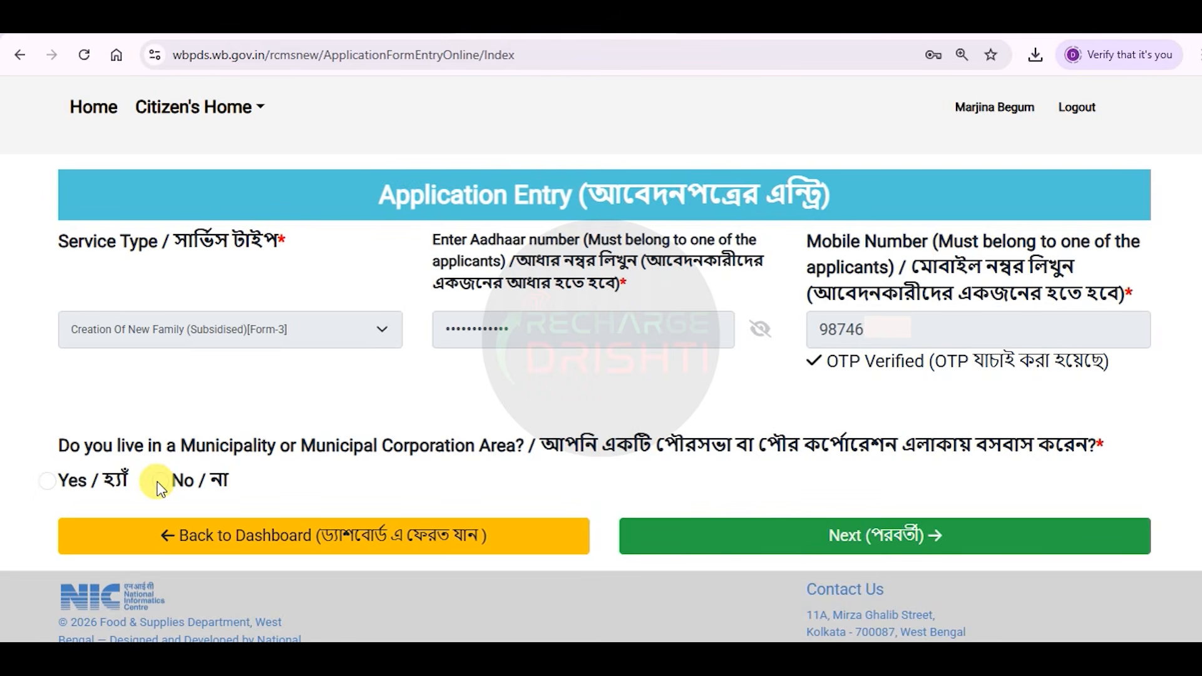
left_click(45, 482)
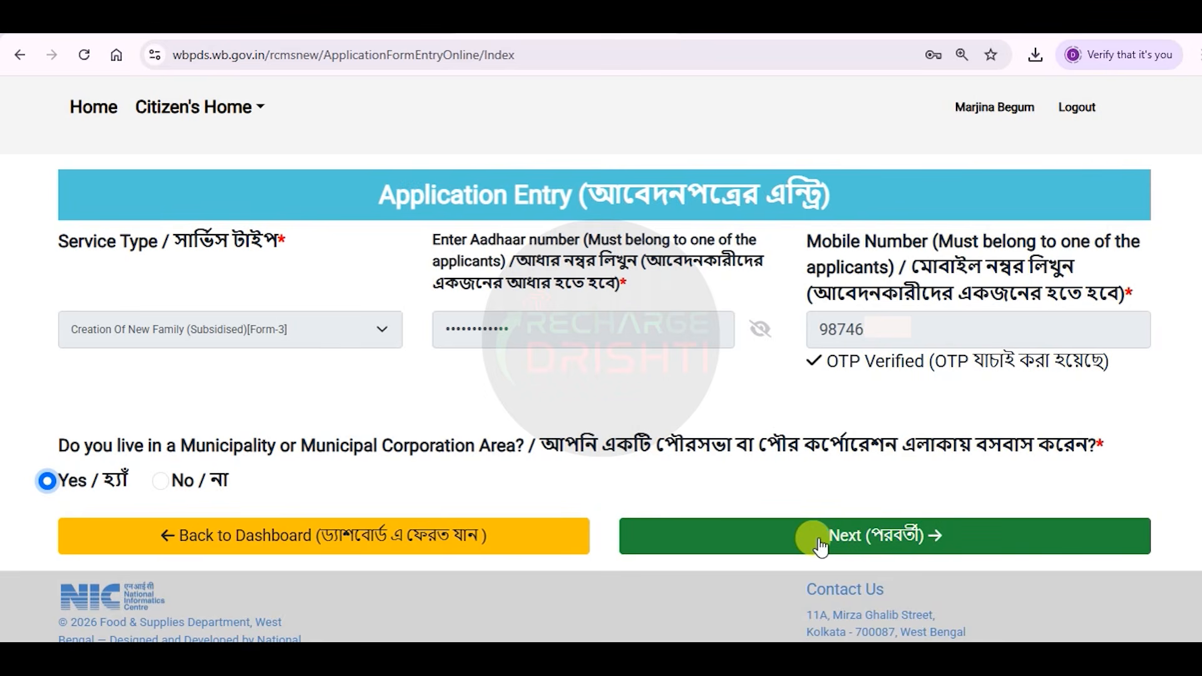
On Deprivation criteria, tick row 6: female-headed family with no male aged 16–59
left_click(843, 537)
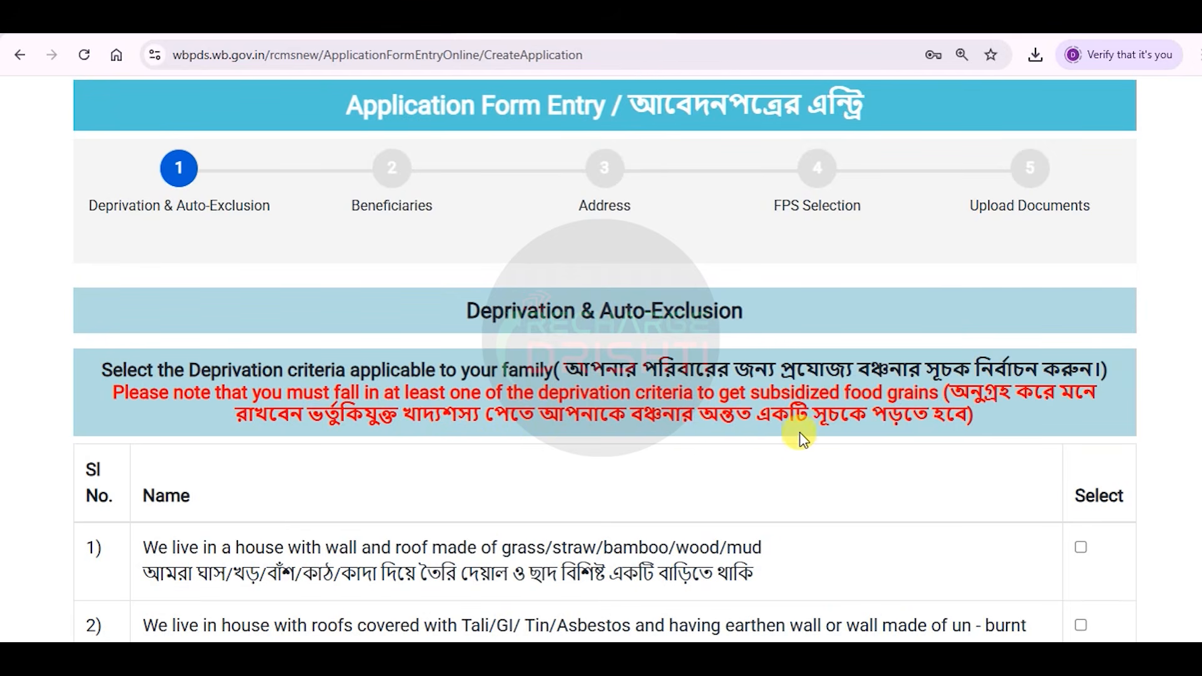
scroll(476, 344, "down", 3)
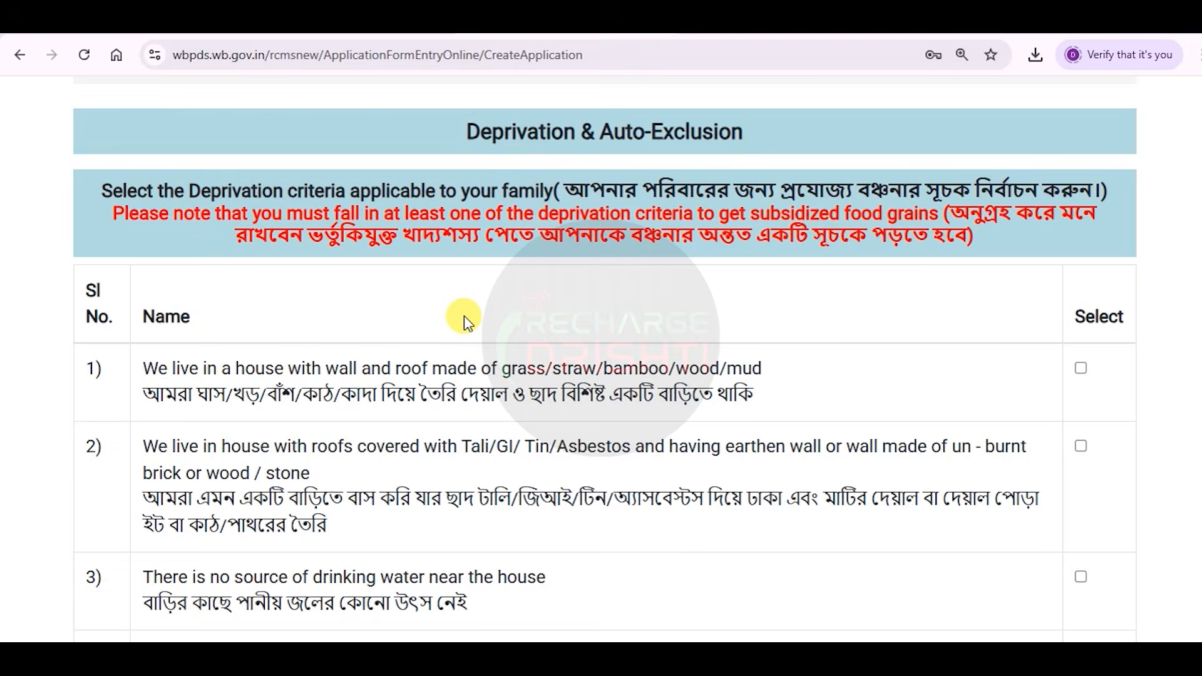
scroll(464, 316, "down", 15)
scroll(452, 338, "down", 10)
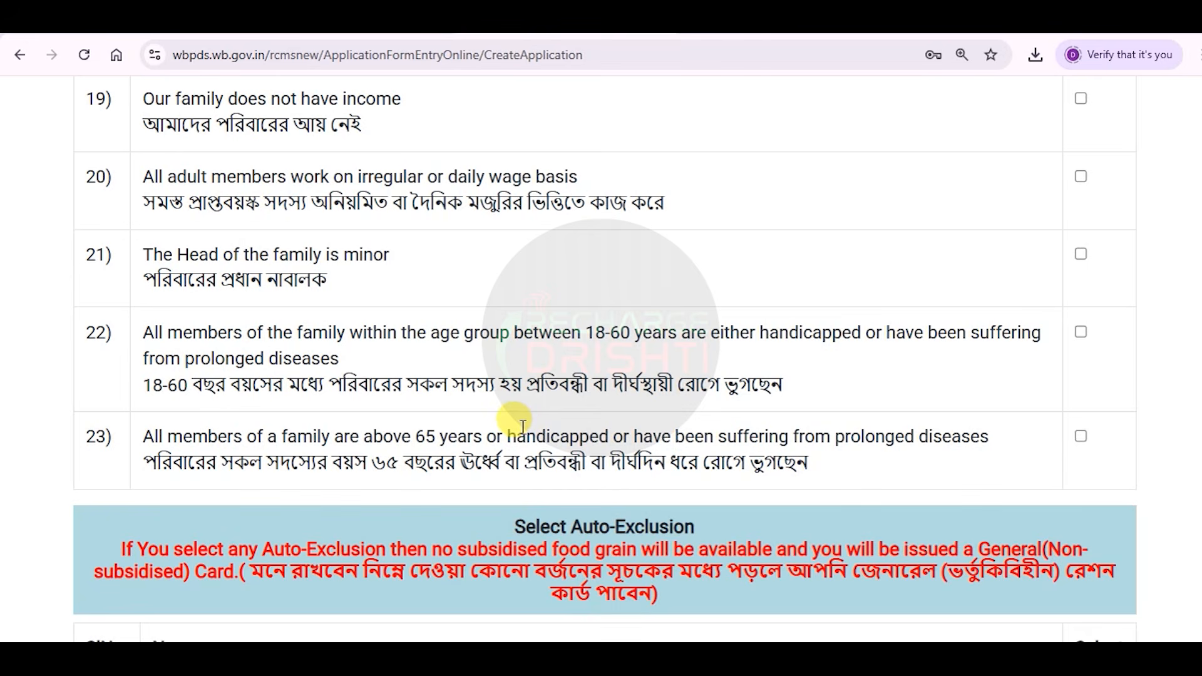
scroll(517, 419, "up", 4)
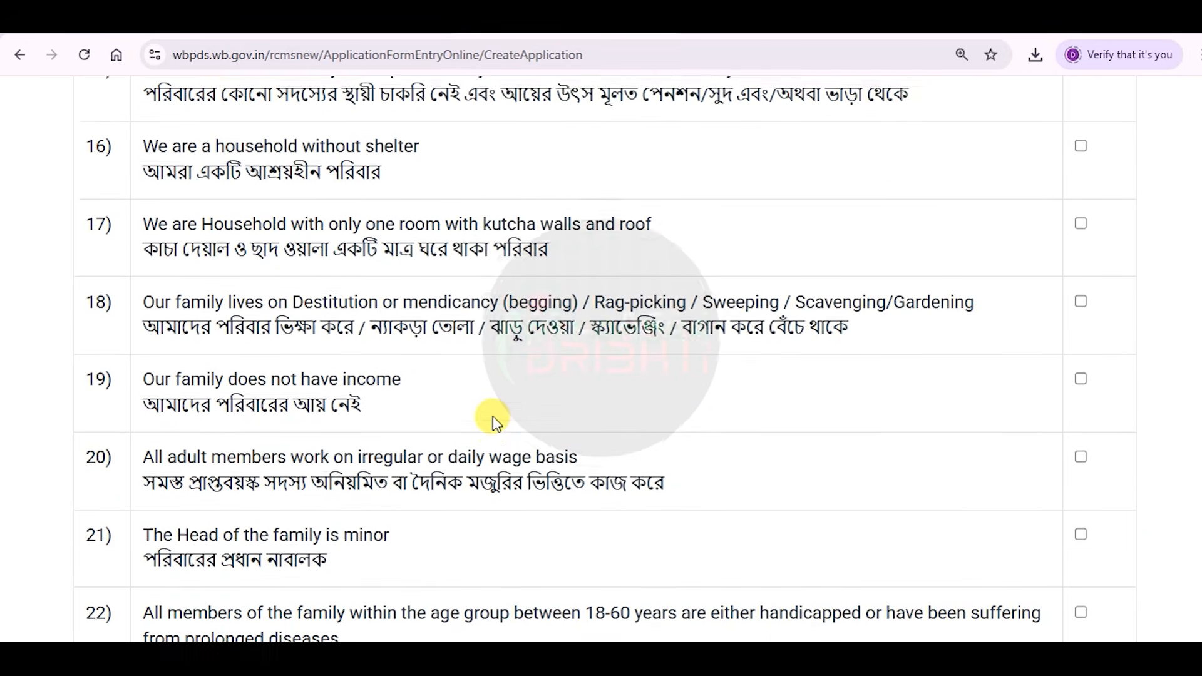
scroll(492, 415, "up", 3)
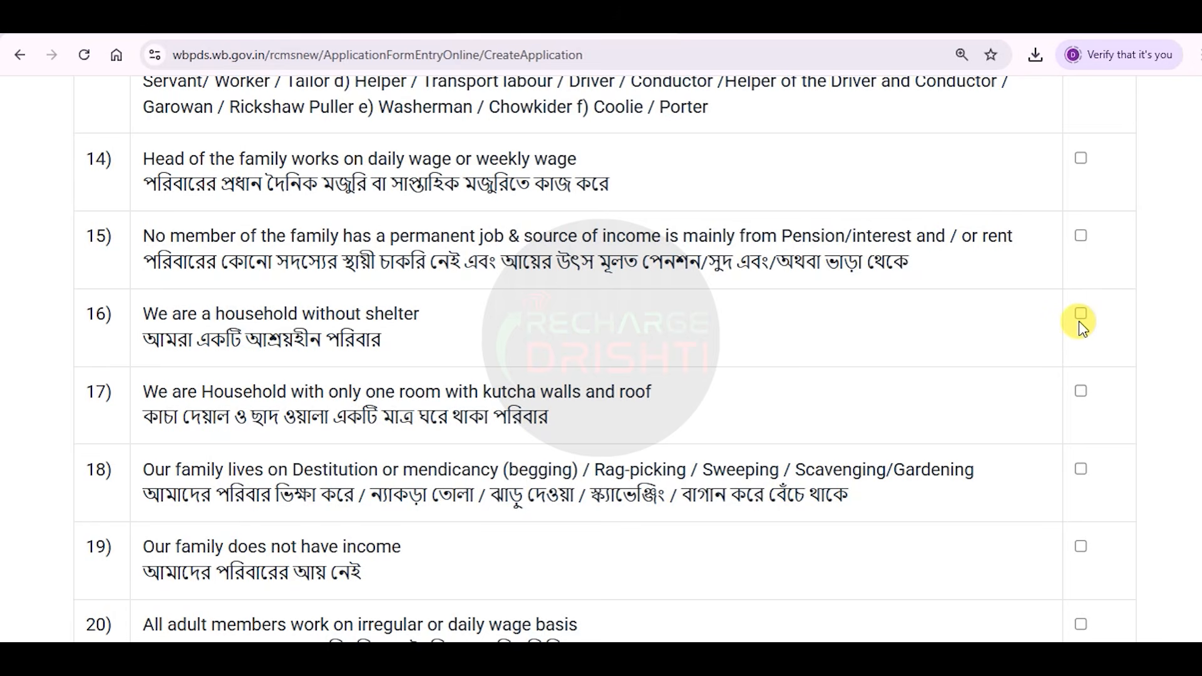
scroll(587, 312, "up", 12)
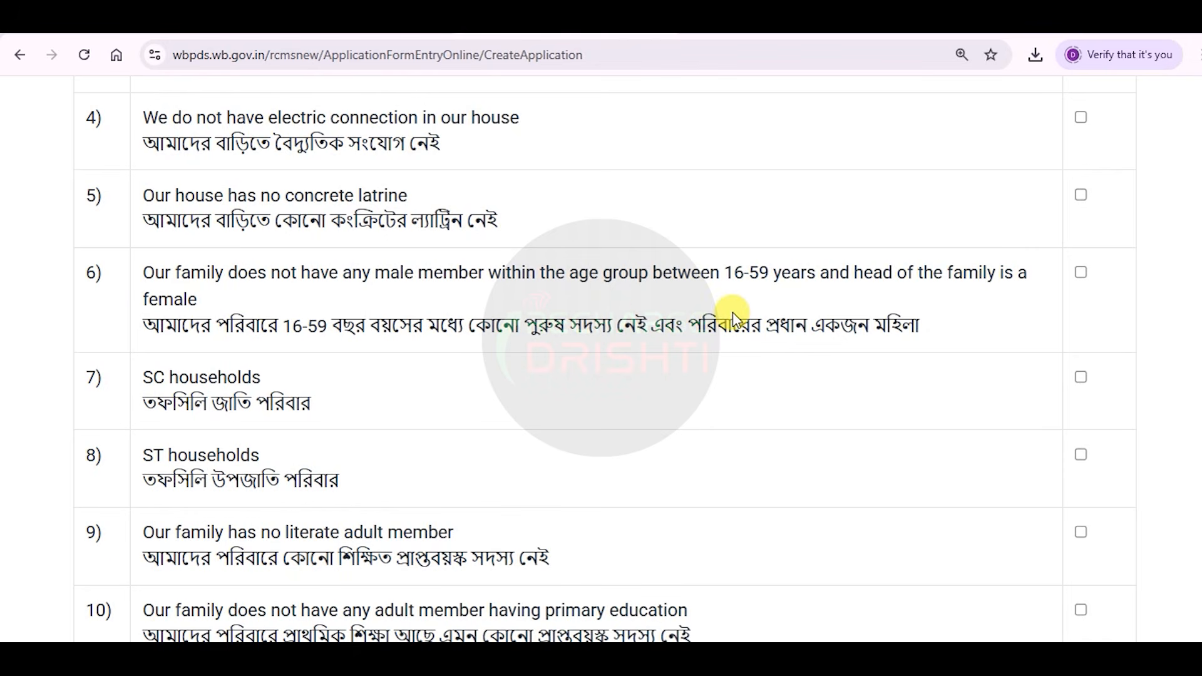
left_click(1080, 273)
scroll(849, 281, "down", 1)
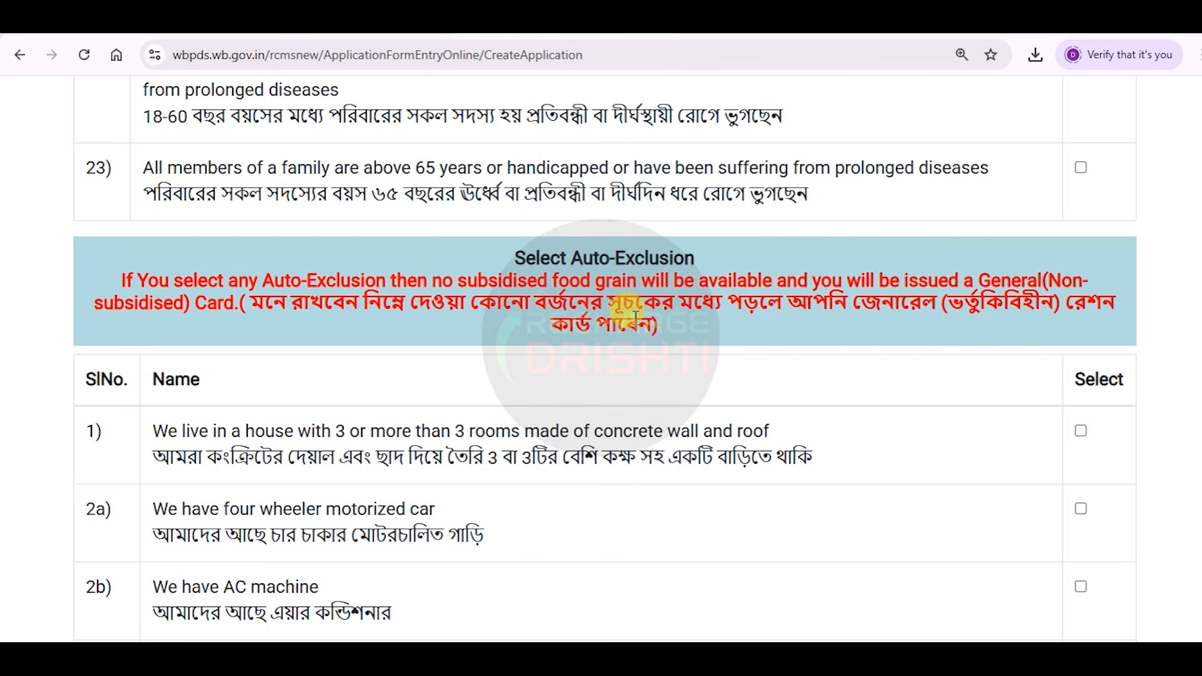
scroll(635, 317, "down", 1)
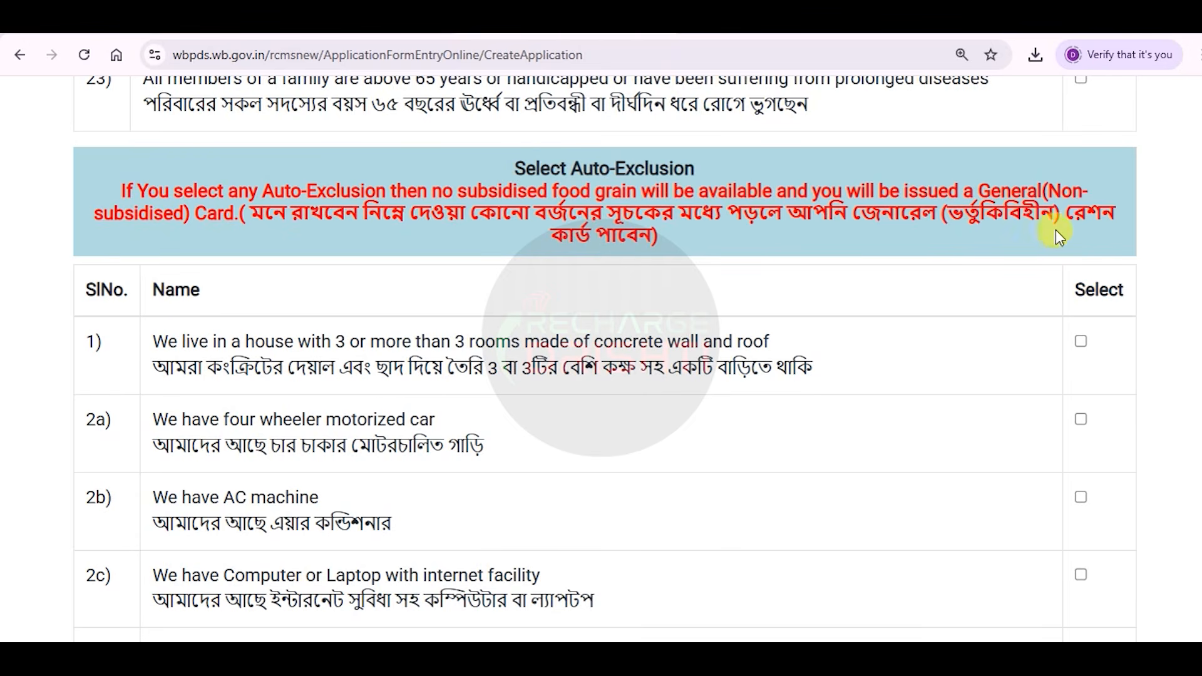
scroll(296, 335, "up", 2)
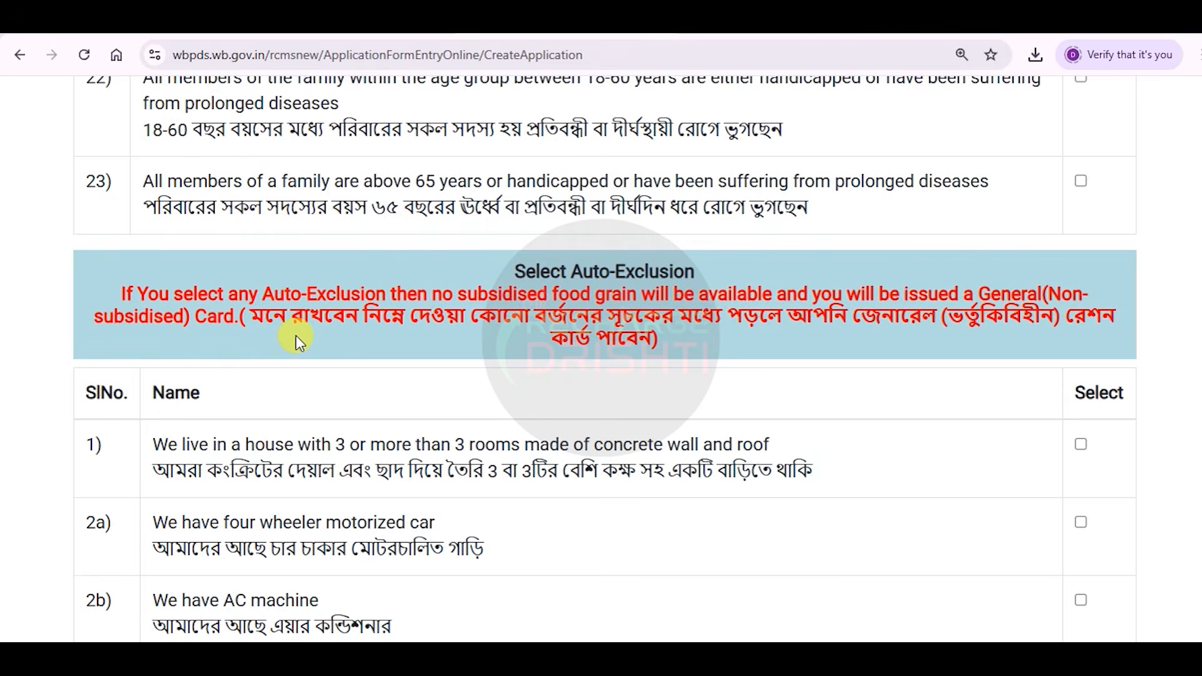
scroll(296, 341, "down", 5)
scroll(295, 361, "down", 6)
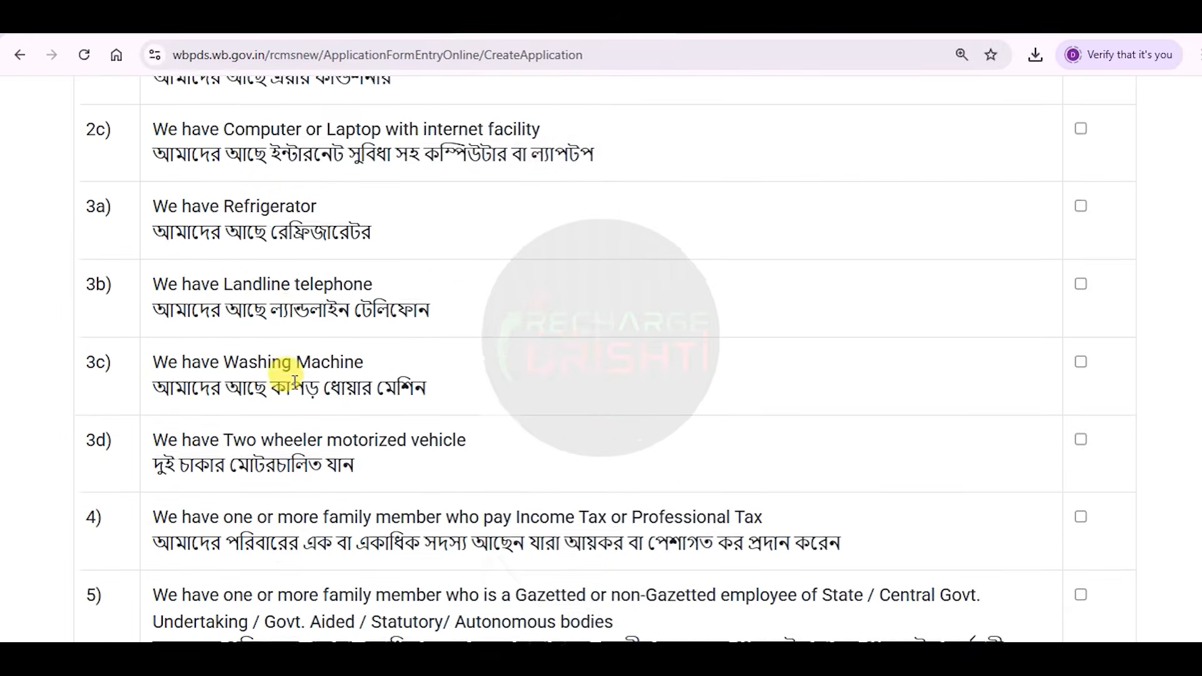
scroll(292, 412, "up", 7)
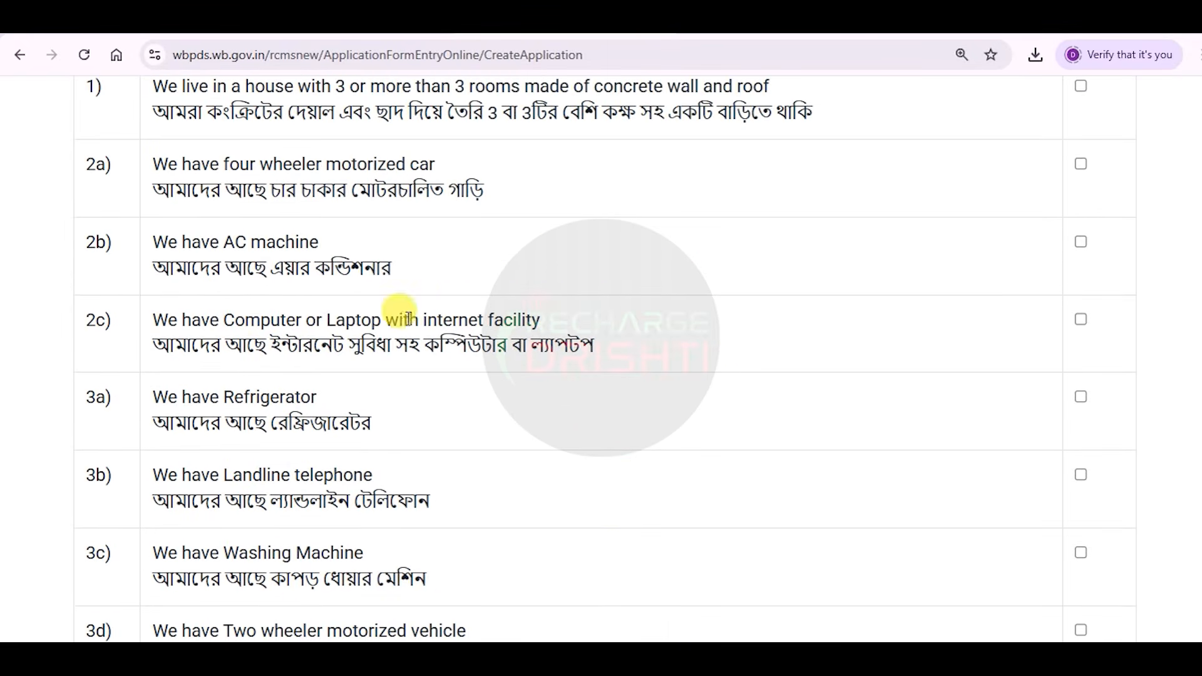
scroll(406, 310, "up", 1)
scroll(721, 303, "up", 1)
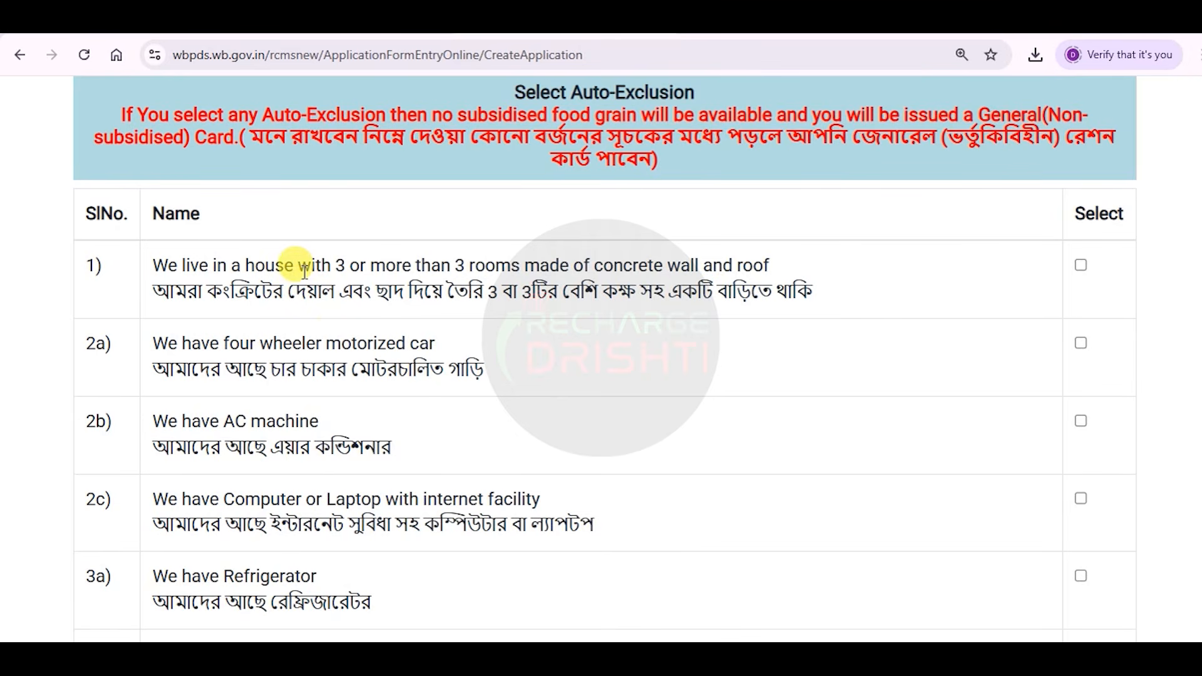
scroll(305, 270, "down", 10)
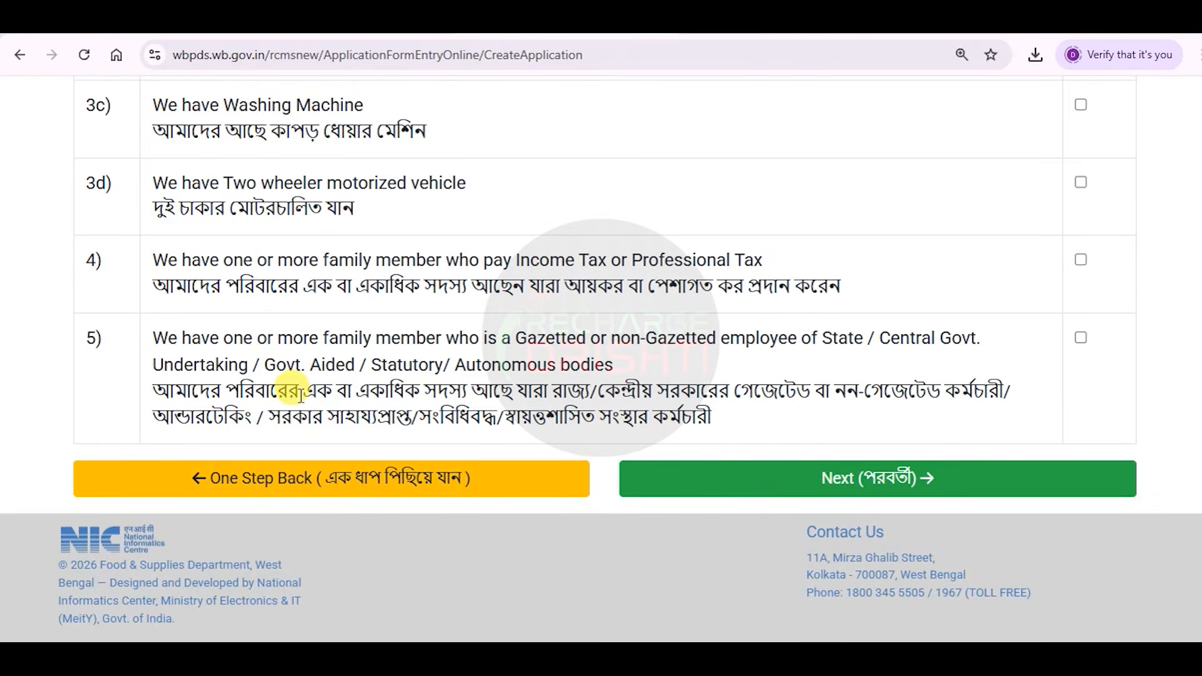
scroll(493, 376, "up", 4)
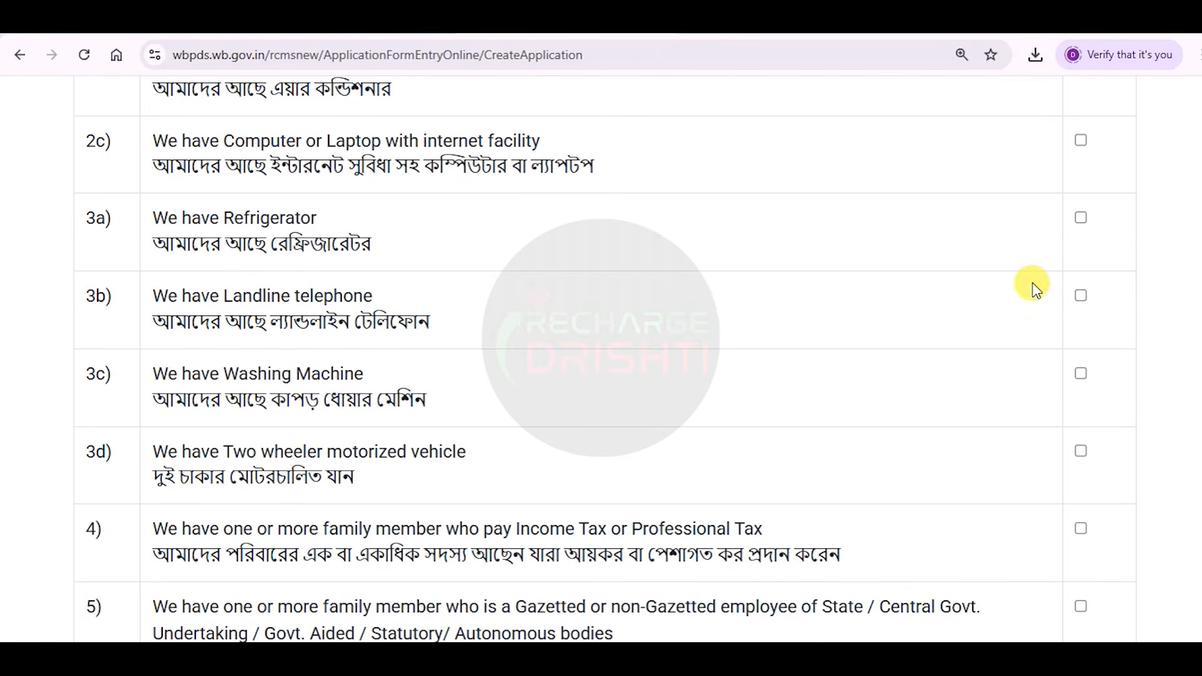
scroll(917, 290, "up", 4)
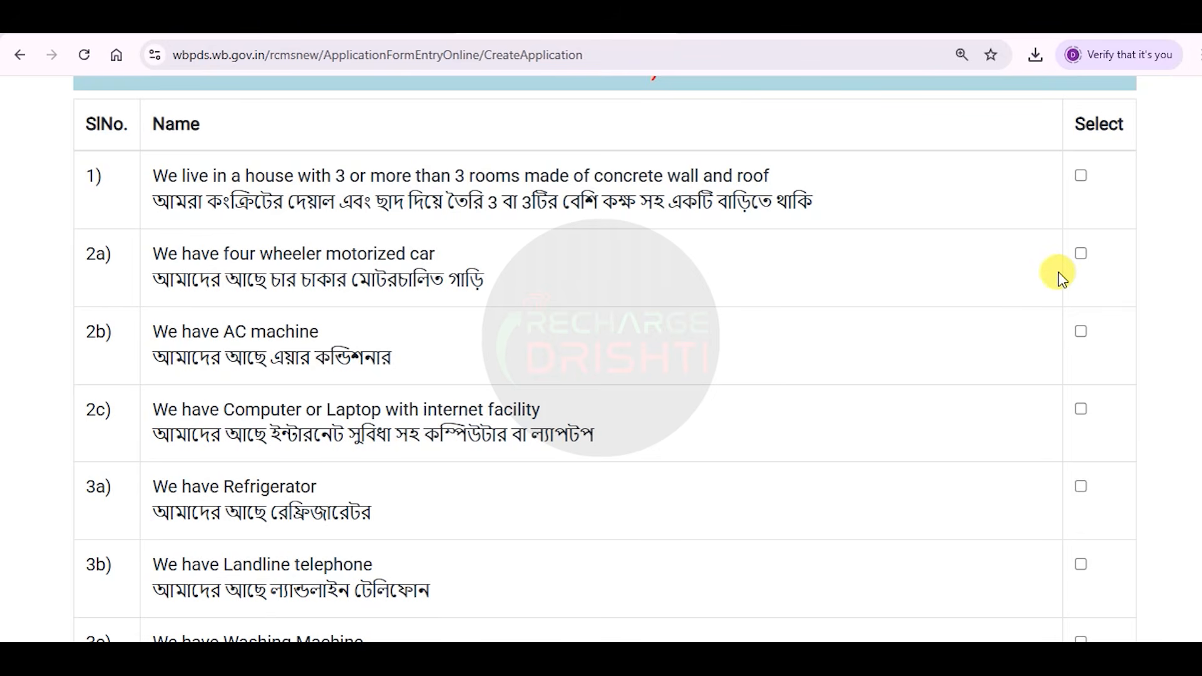
scroll(963, 286, "down", 8)
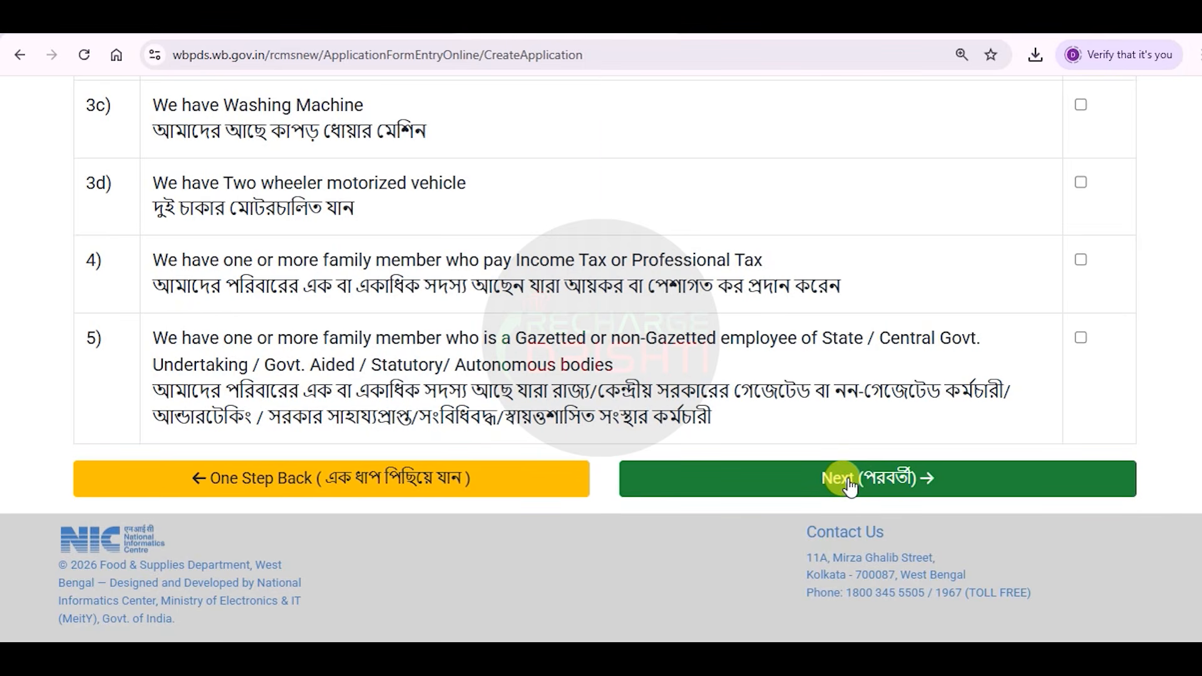
Move to member details and set the first member's caste to General
left_click(850, 479)
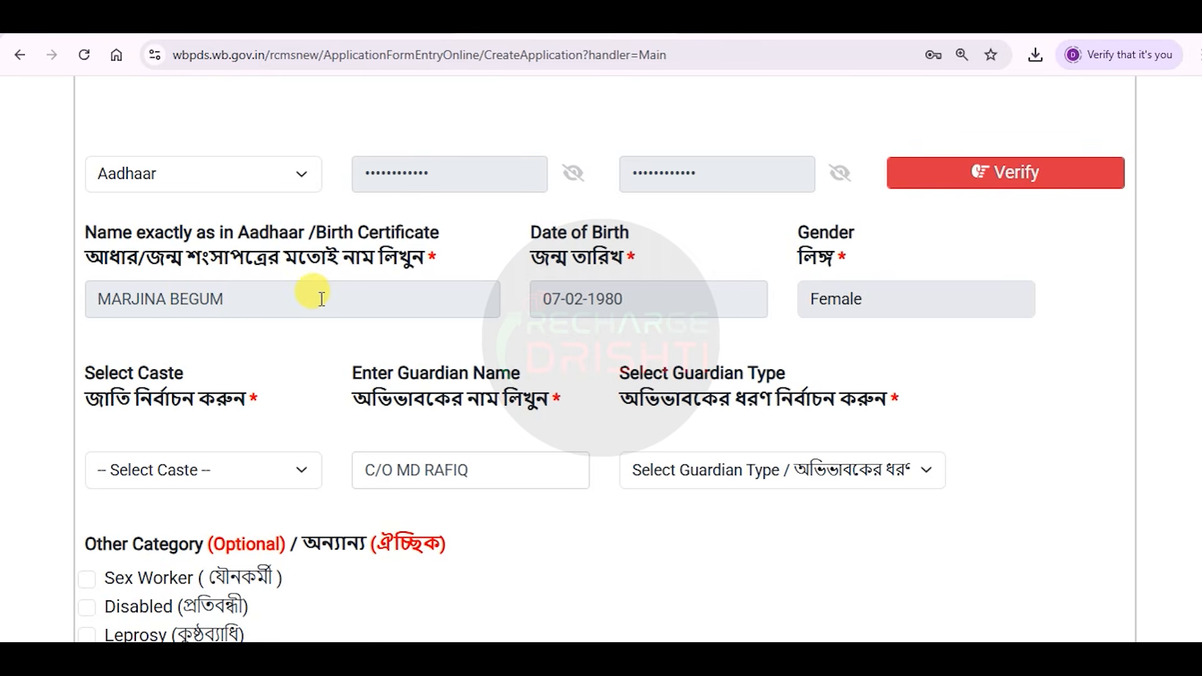
scroll(439, 288, "down", 1)
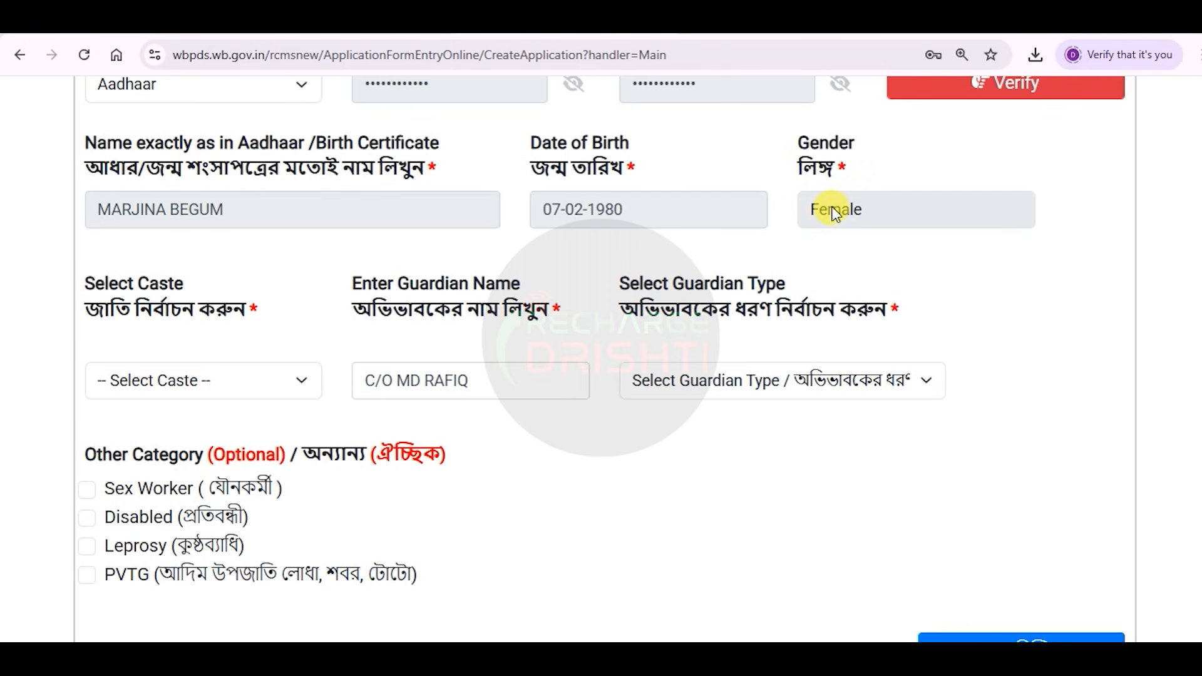
left_click(155, 387)
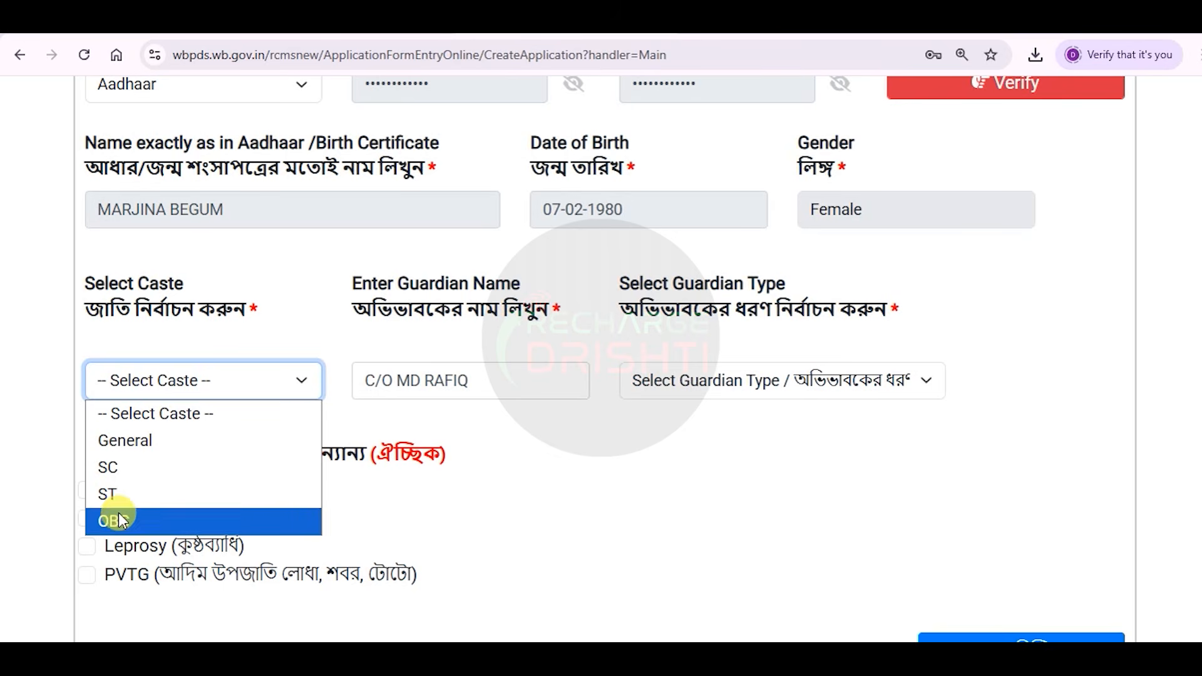
left_click(145, 438)
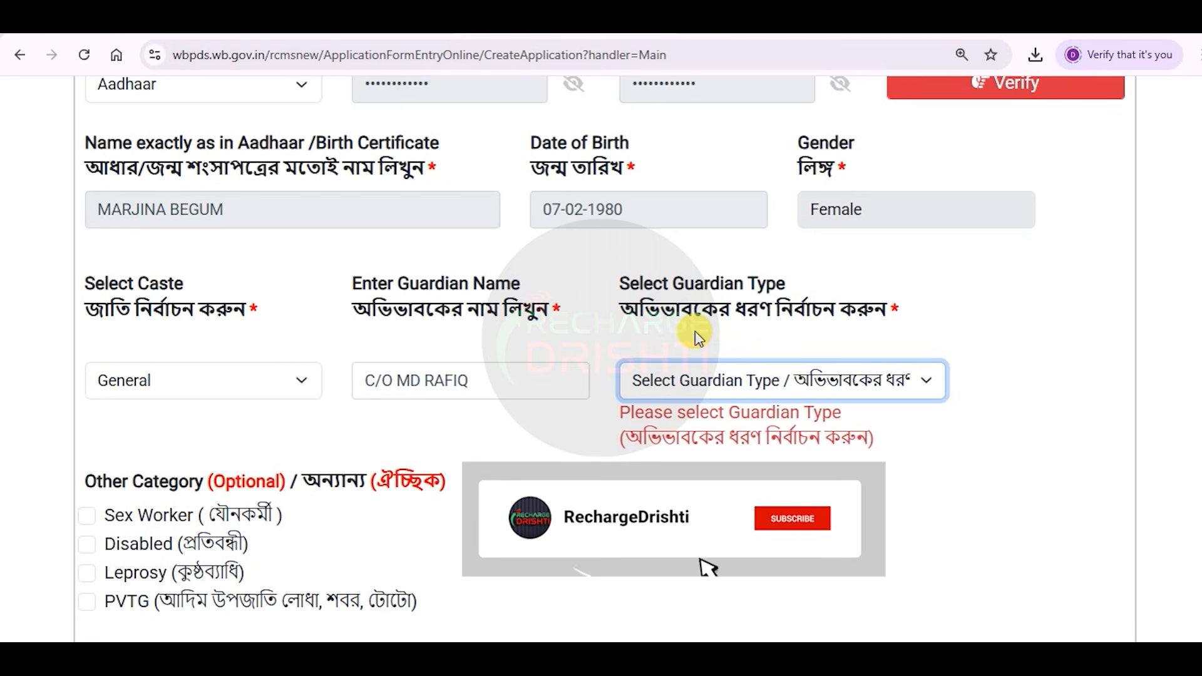
Set her guardian type to Spouse and confirm adding her to the members list
left_click(691, 376)
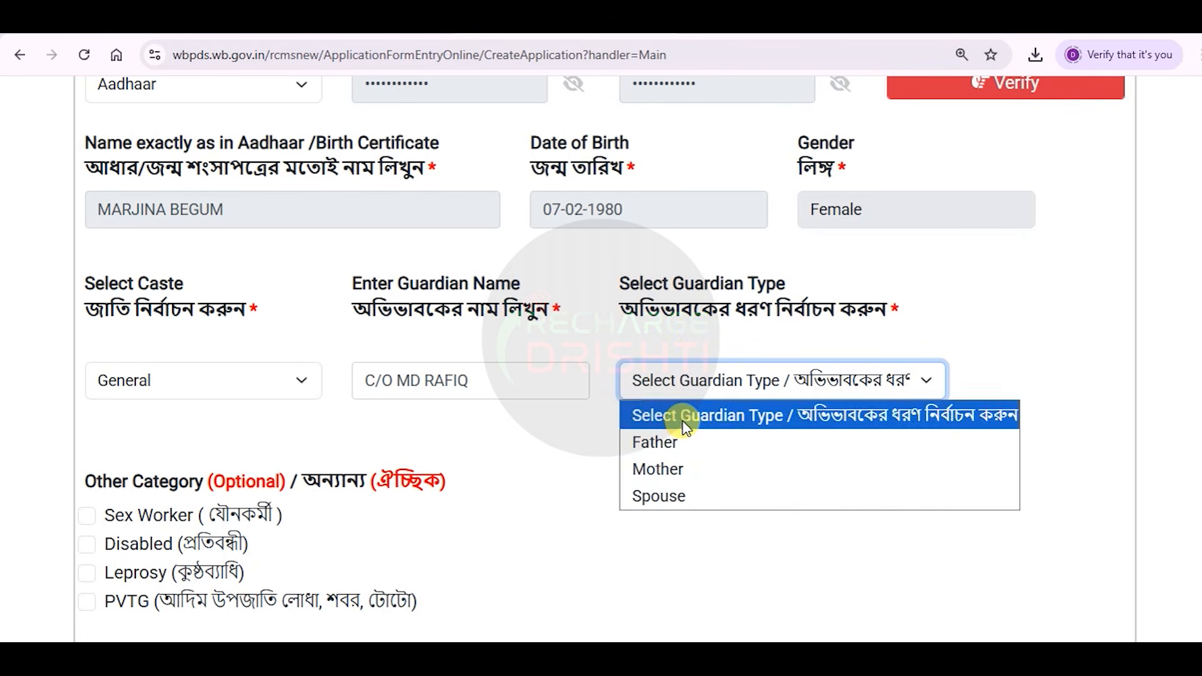
left_click(668, 442)
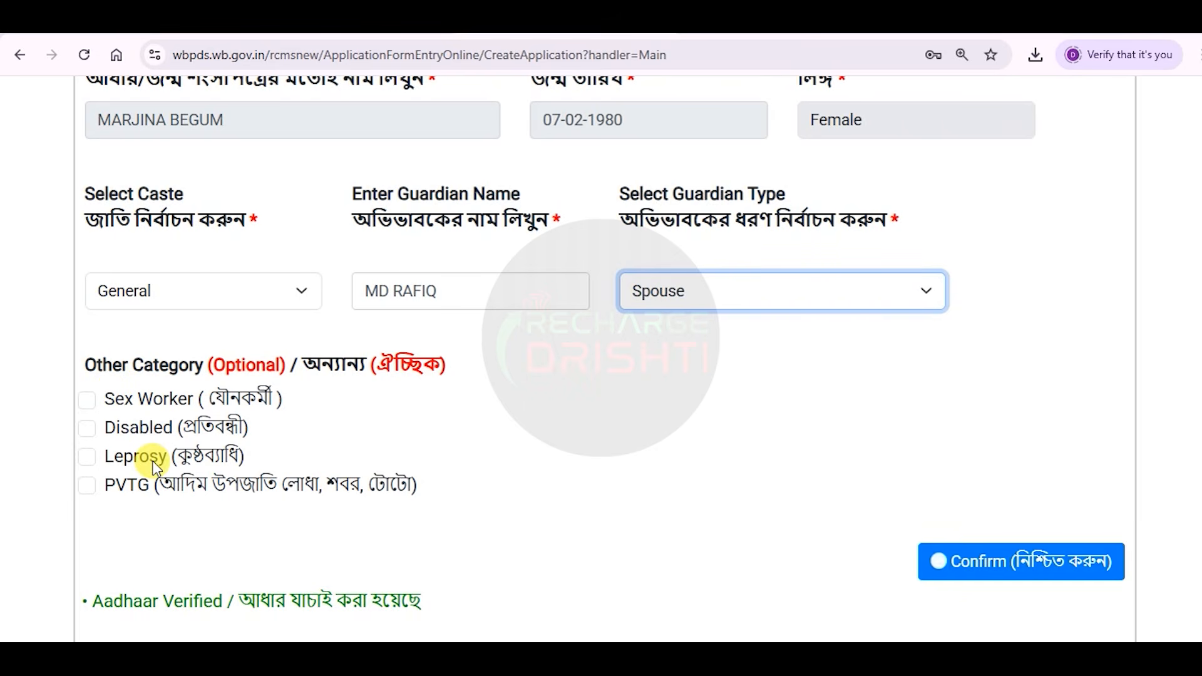
left_click(990, 565)
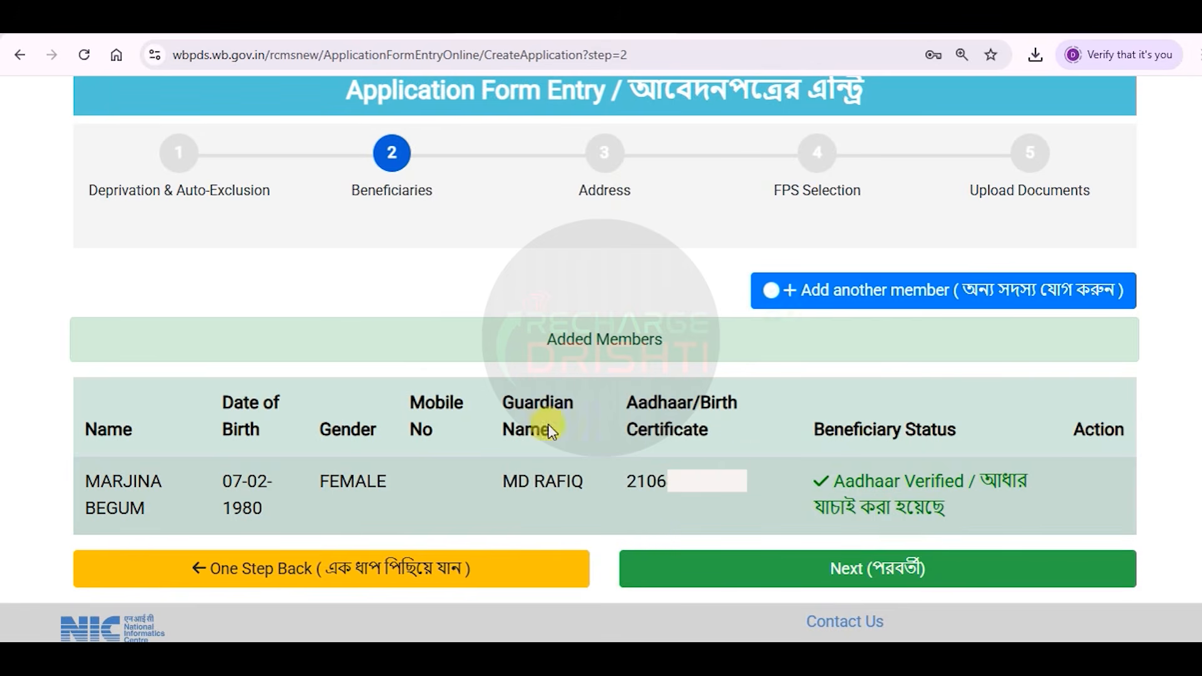
mouse_move(77, 382)
left_mouse_down()
mouse_move(118, 430)
mouse_move(434, 532)
mouse_move(1090, 537)
left_mouse_up()
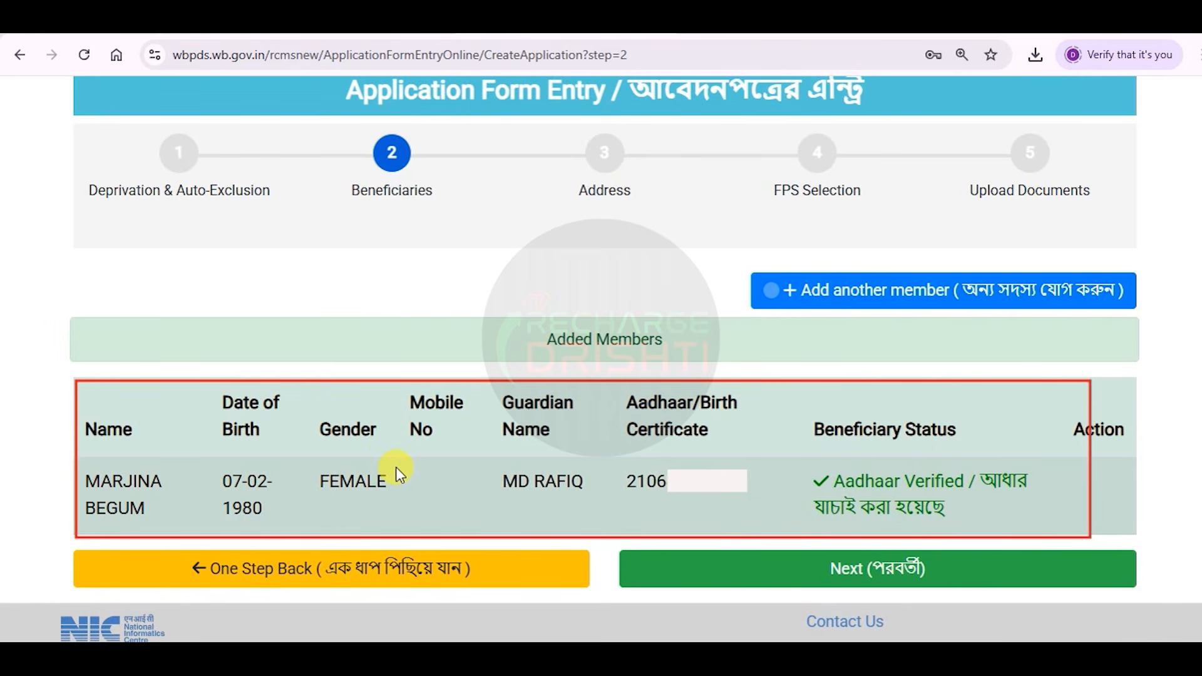
left_click_drag(77, 460, 168, 525)
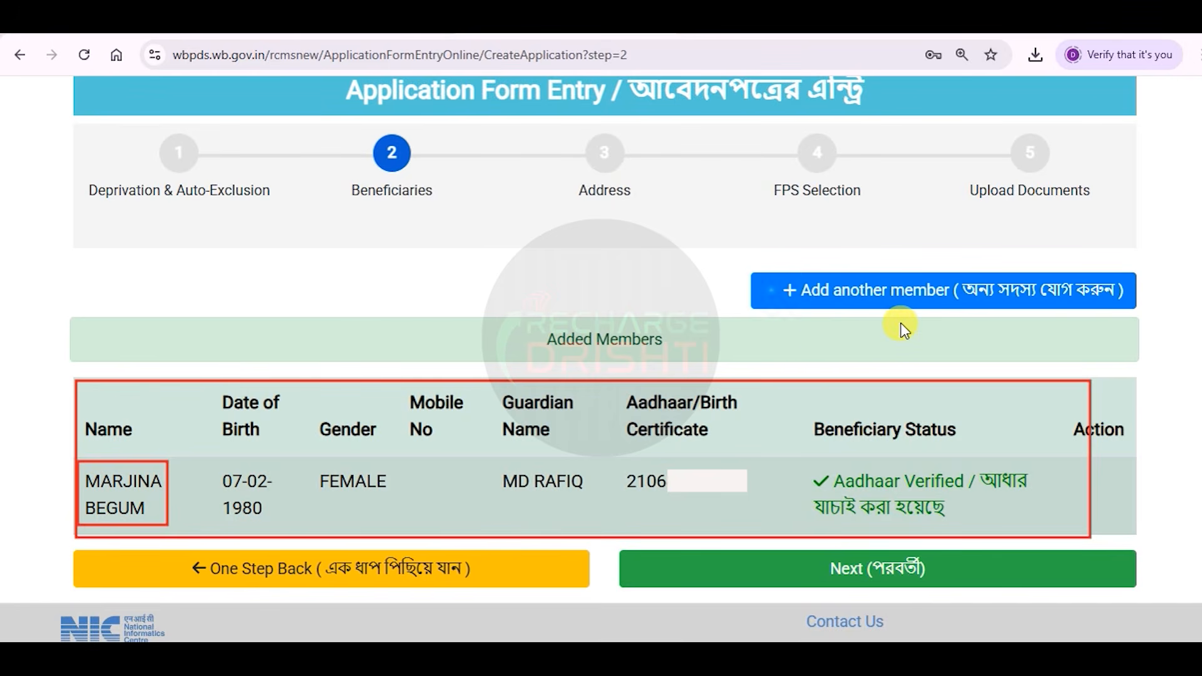
mouse_move(783, 272)
left_mouse_down()
mouse_move(826, 305)
mouse_move(961, 310)
left_mouse_up()
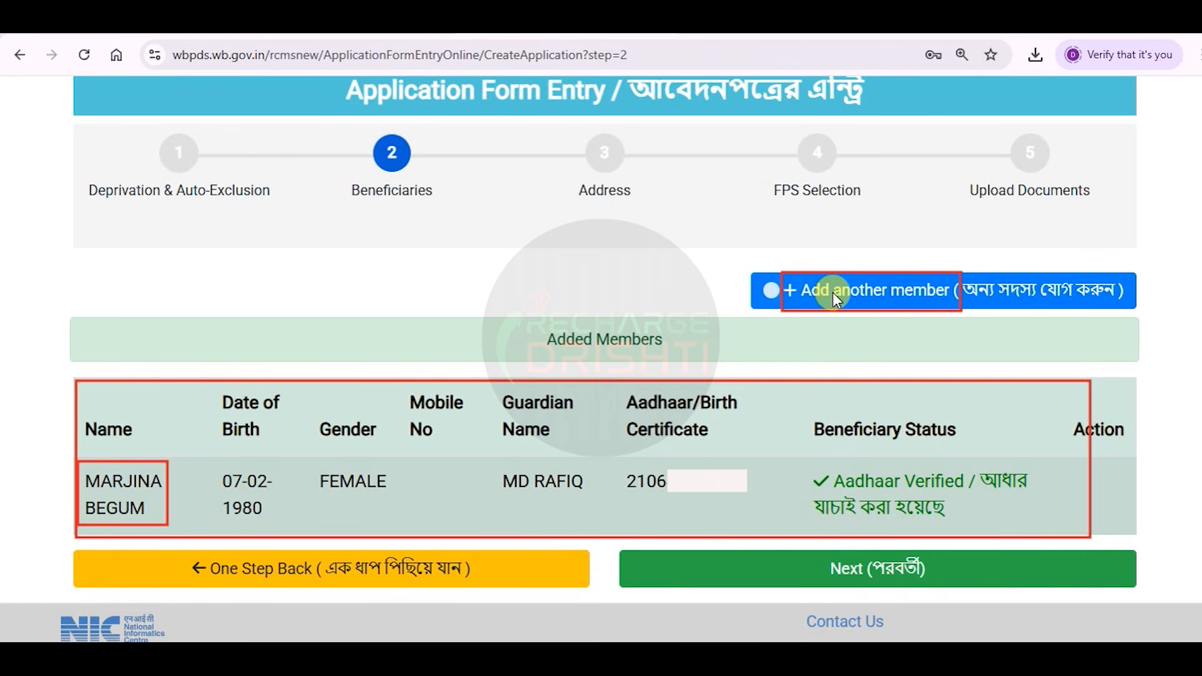
key("Escape")
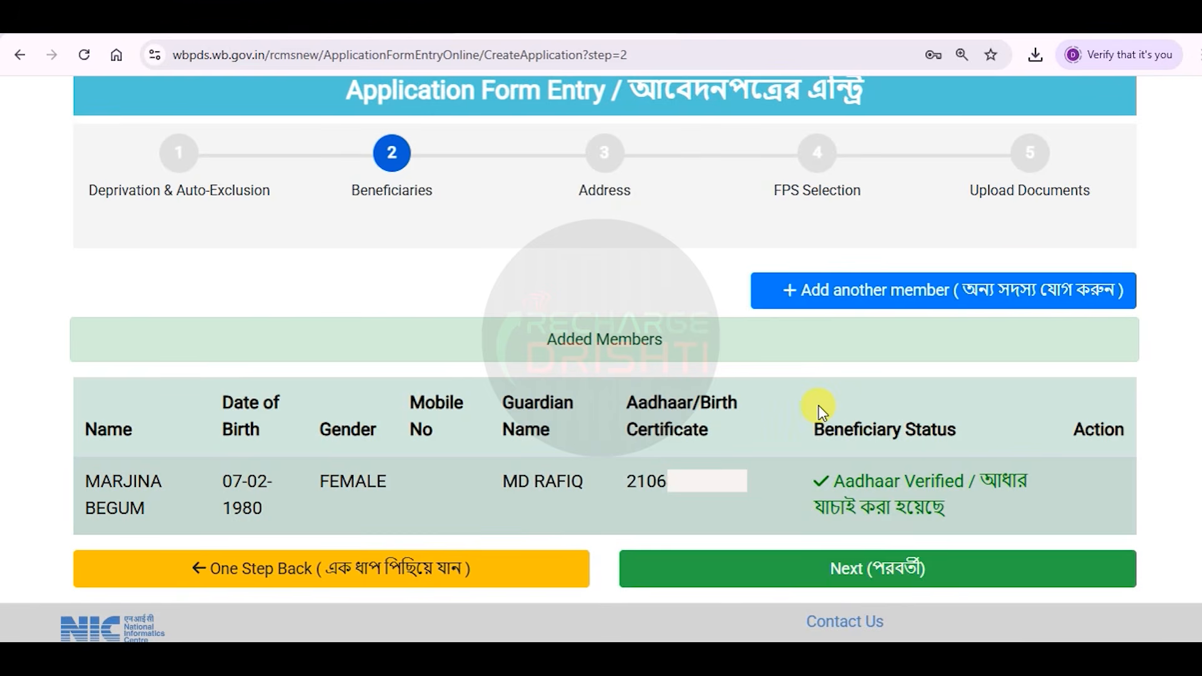
Add another member, enter and re-enter her Aadhaar number, and authenticate it by OTP
left_click(807, 291)
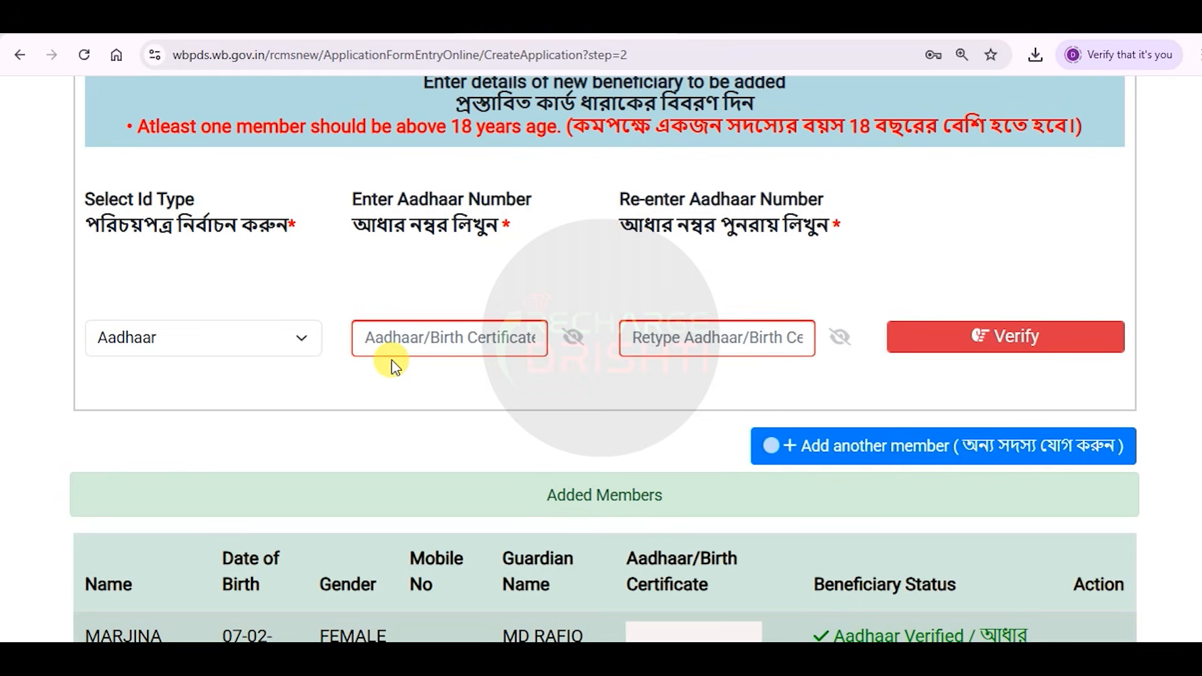
left_click(379, 332)
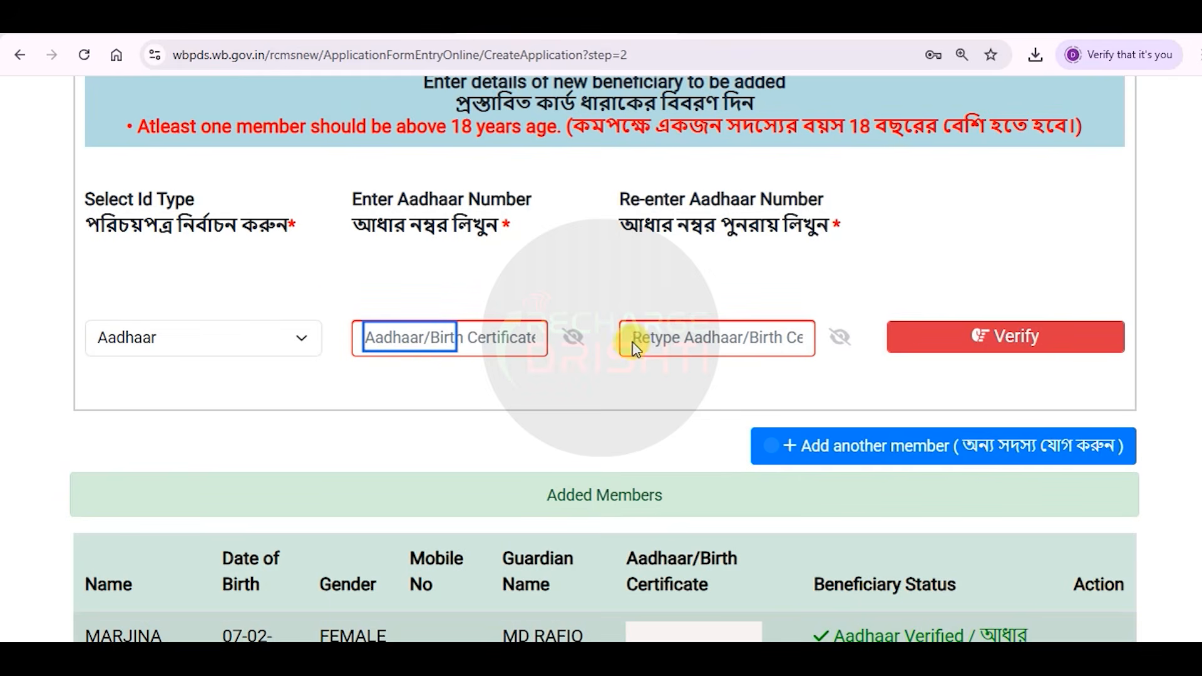
left_click_drag(650, 339, 745, 353)
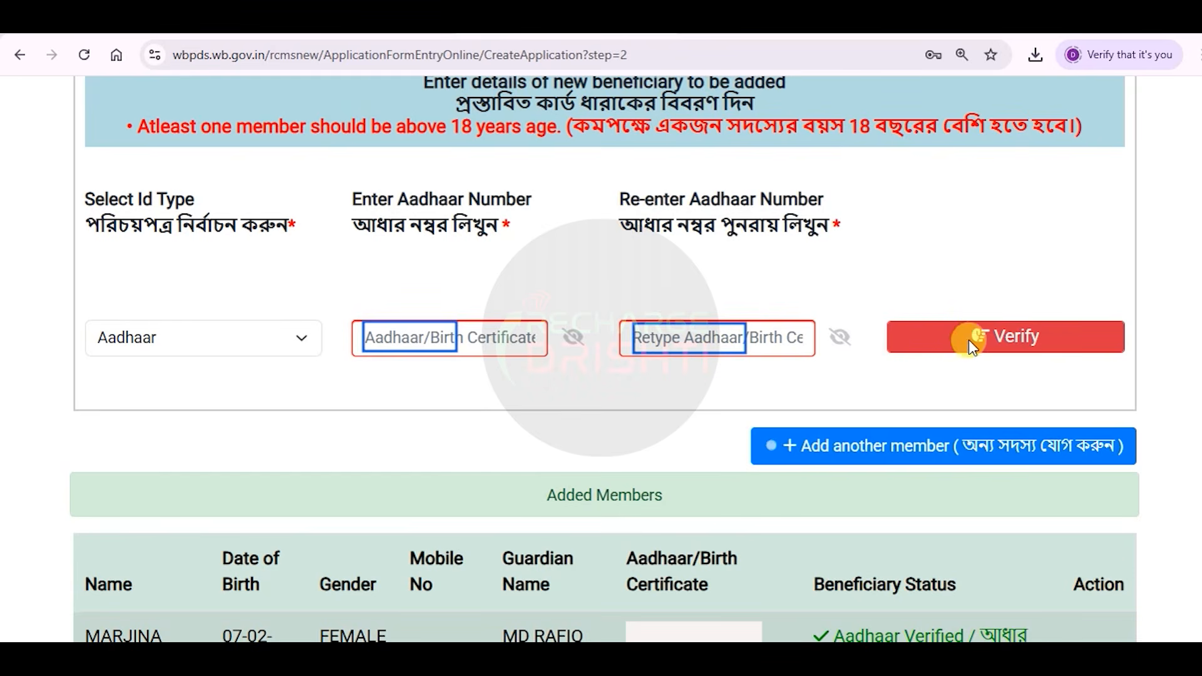
left_click_drag(963, 321, 1048, 362)
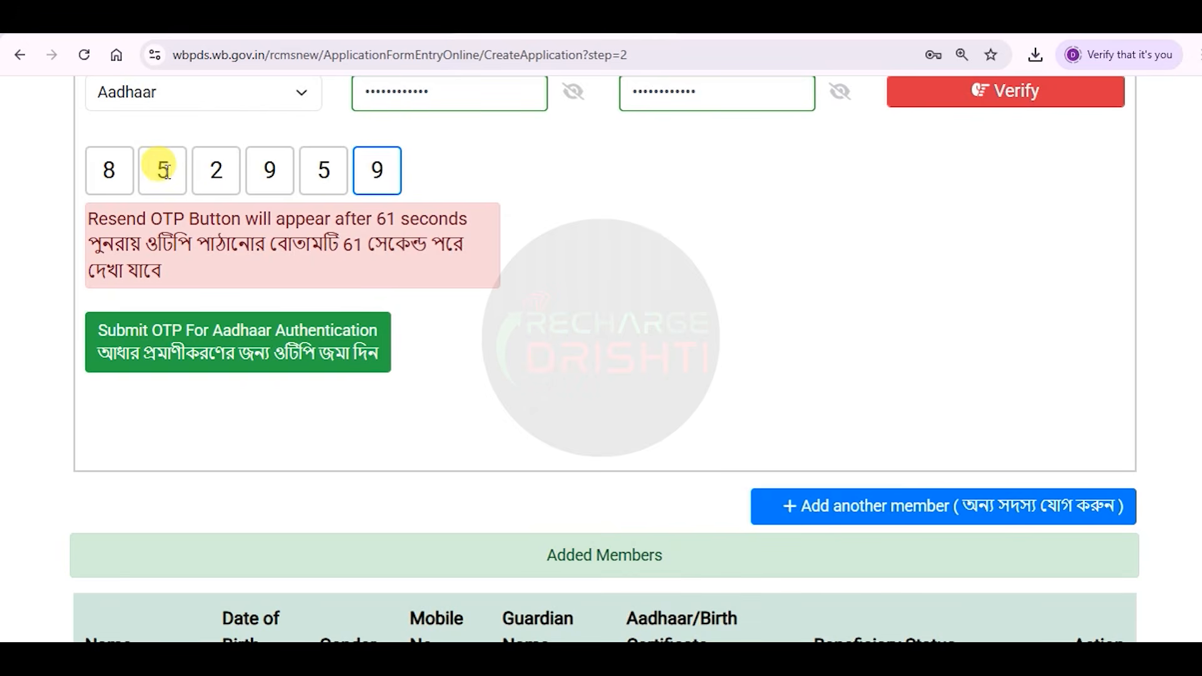
left_click(191, 341)
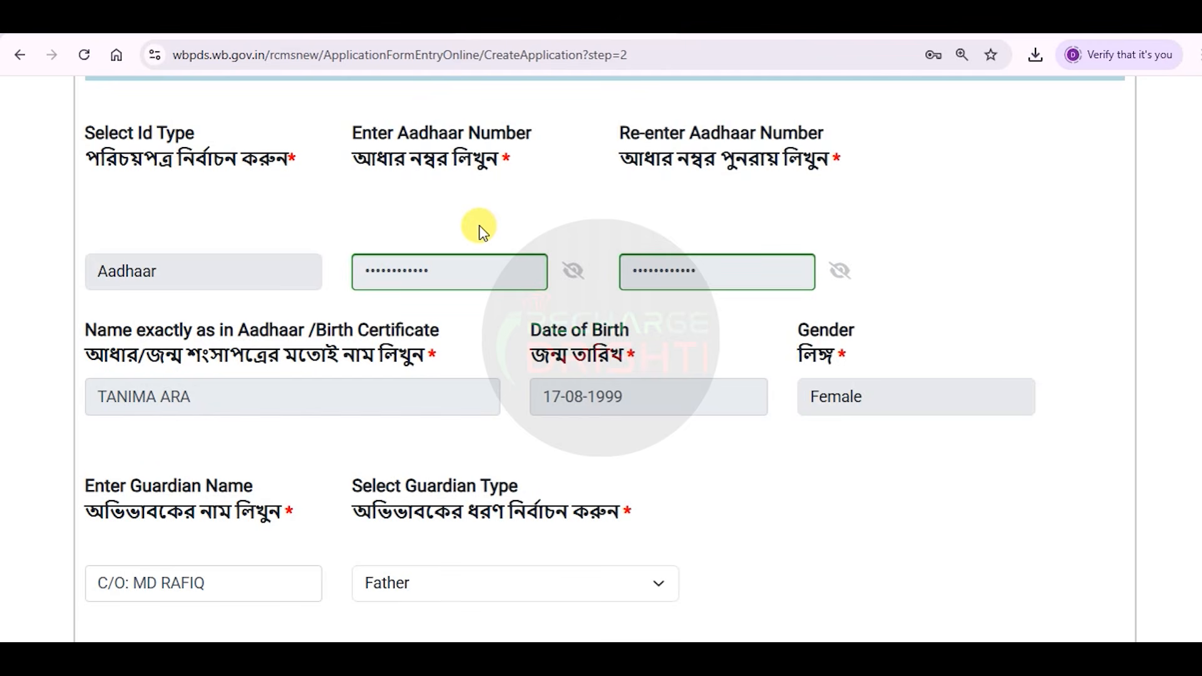
scroll(478, 231, "down", 2)
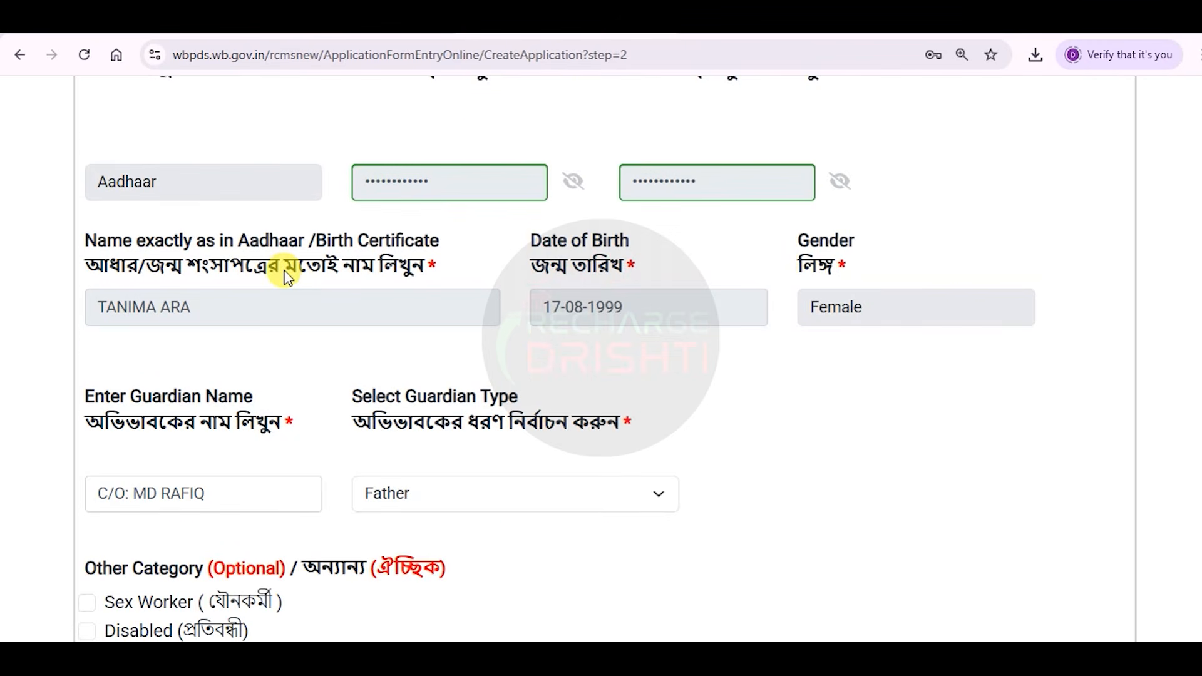
scroll(227, 264, "down", 1)
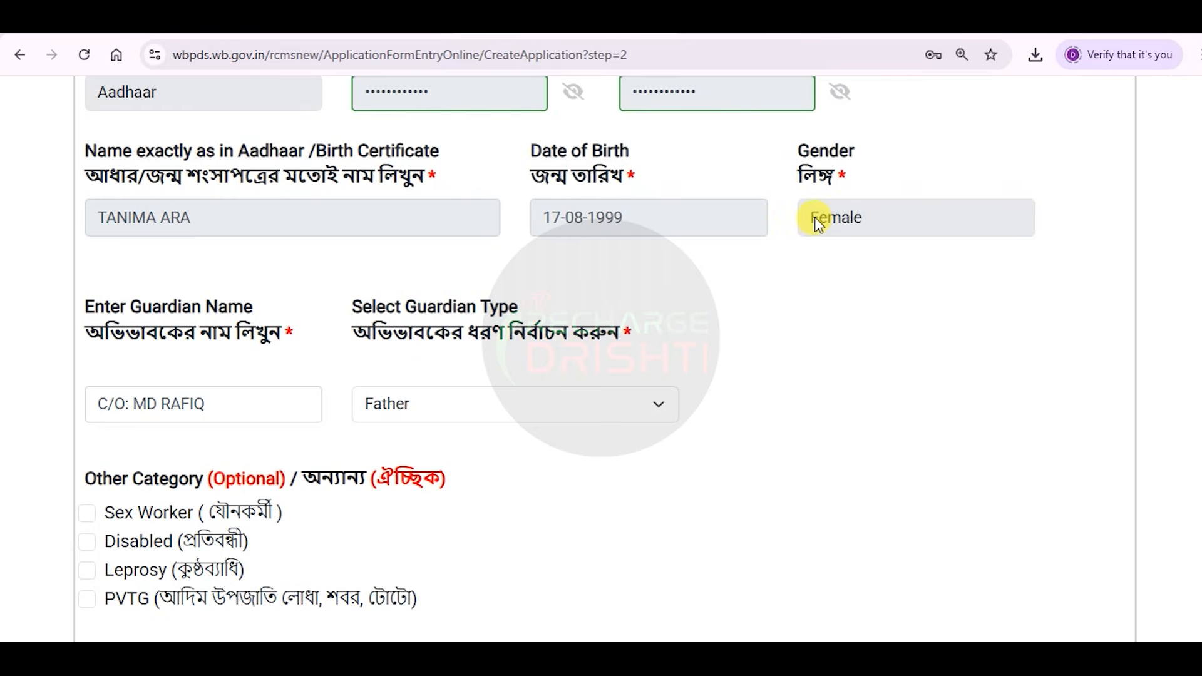
scroll(817, 224, "down", 1)
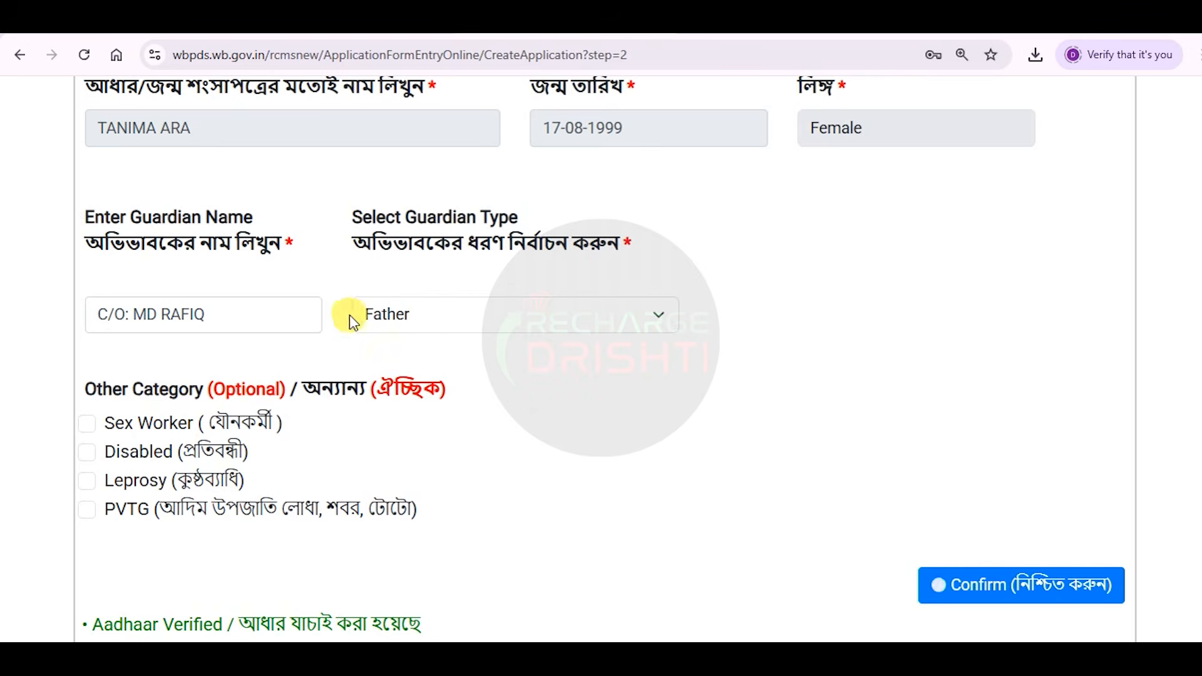
scroll(168, 363, "down", 1)
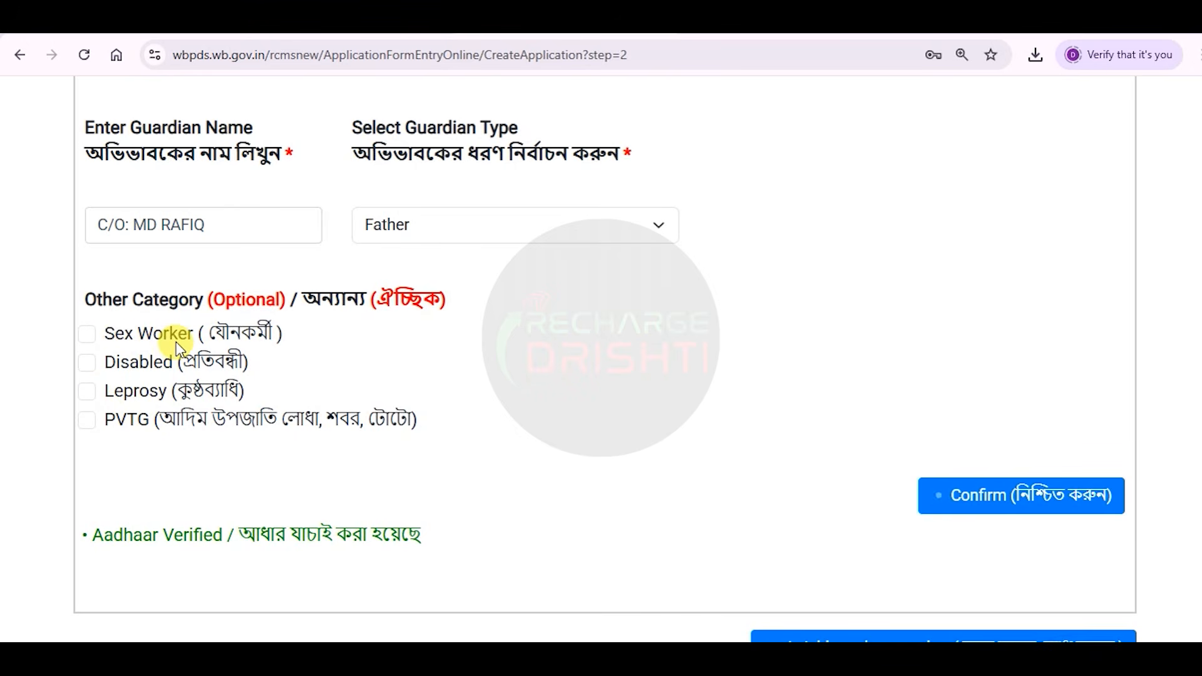
scroll(260, 316, "up", 2)
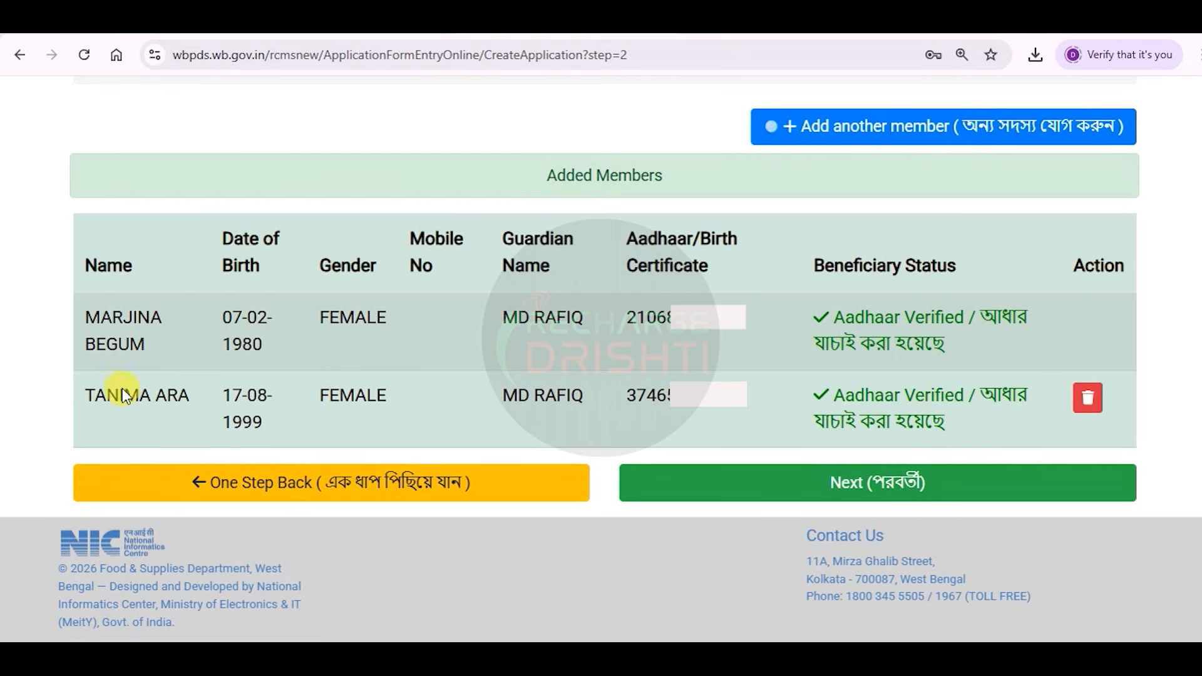
Leave the Added Members table and proceed with the two listed members
left_click_drag(79, 378, 1042, 442)
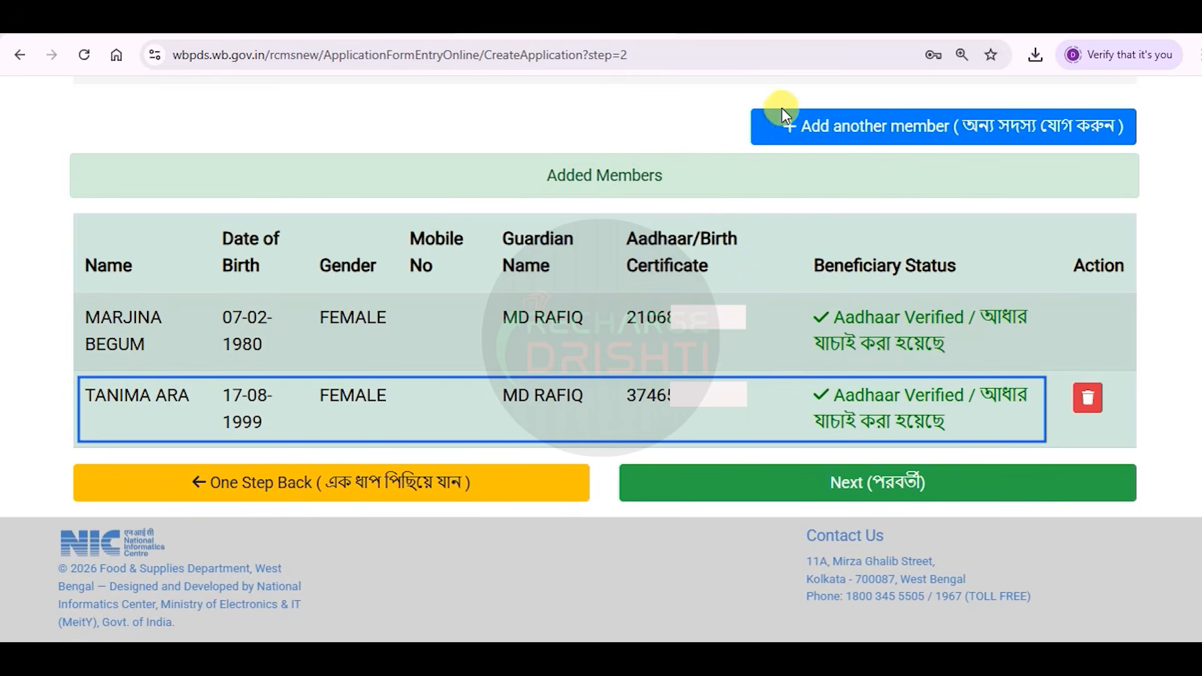
left_click_drag(783, 125, 949, 153)
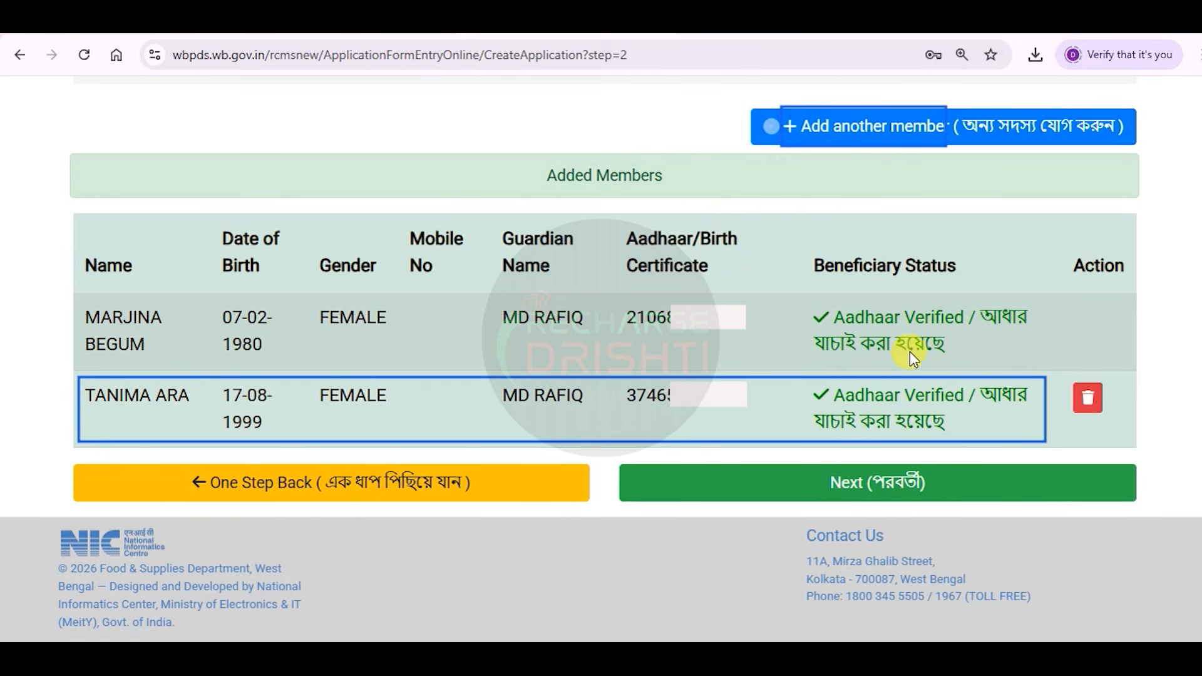
left_click(751, 404)
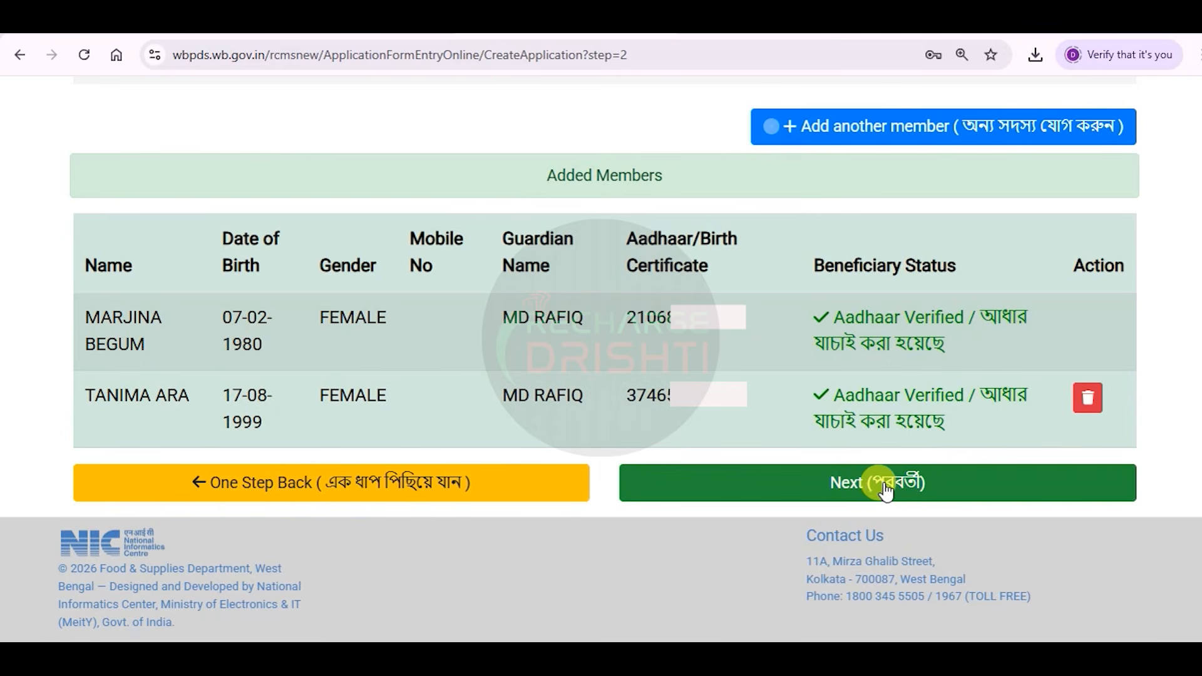
left_click(871, 491)
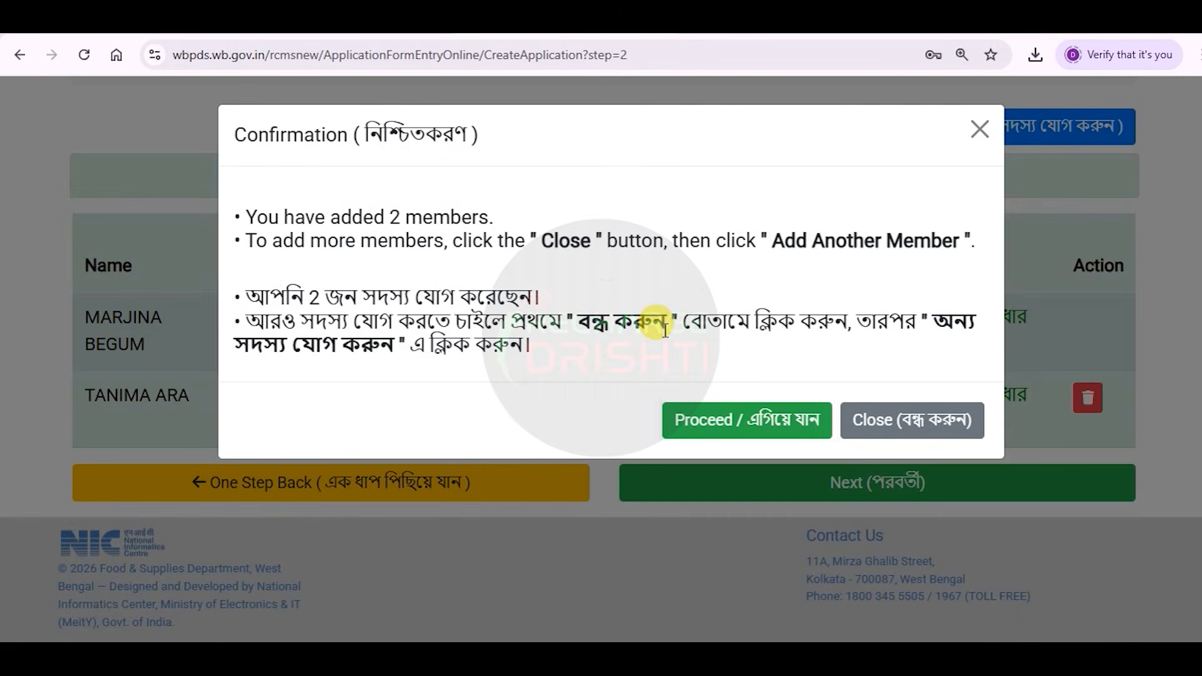
left_click(734, 422)
Scroll through the Address Details form: building, street, district, municipality, ward, PIN, post office, police station
scroll(724, 413, "down", 3)
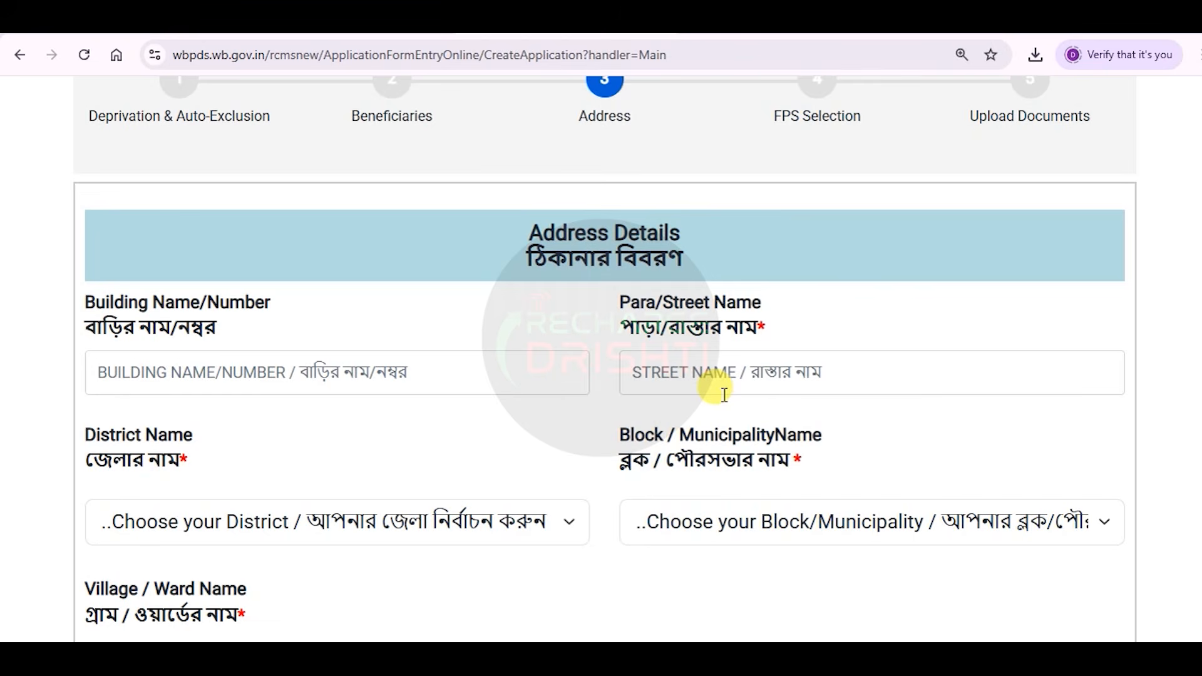
scroll(720, 391, "down", 3)
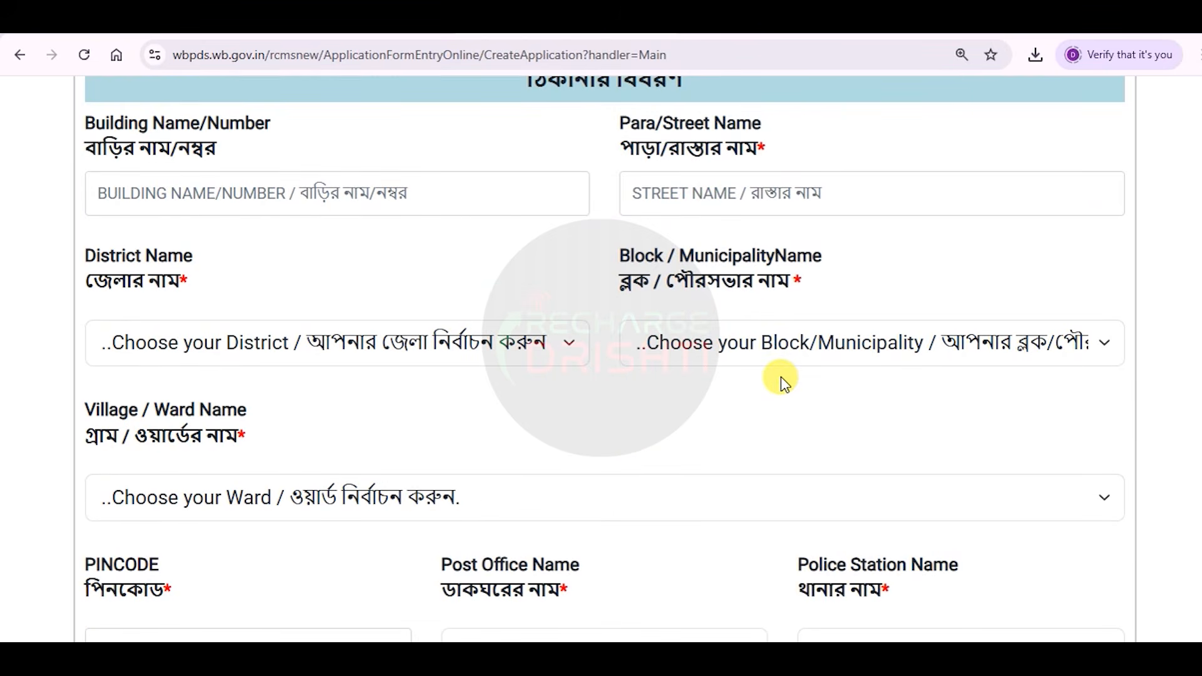
scroll(770, 377, "down", 2)
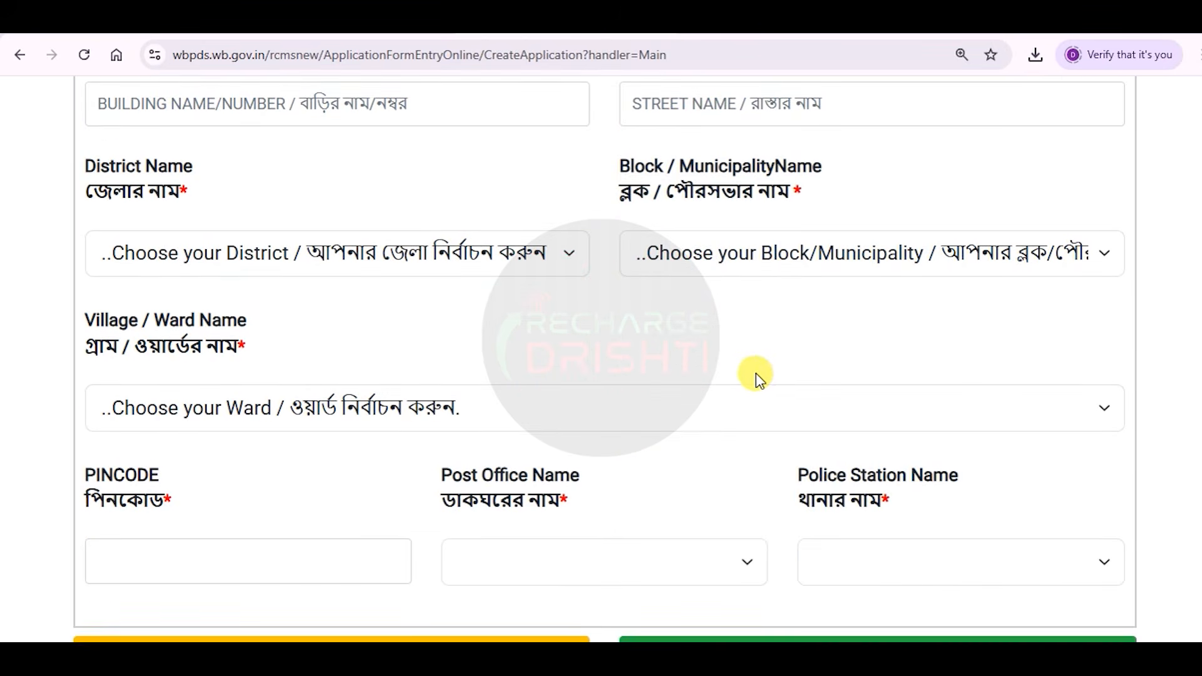
scroll(761, 375, "up", 2)
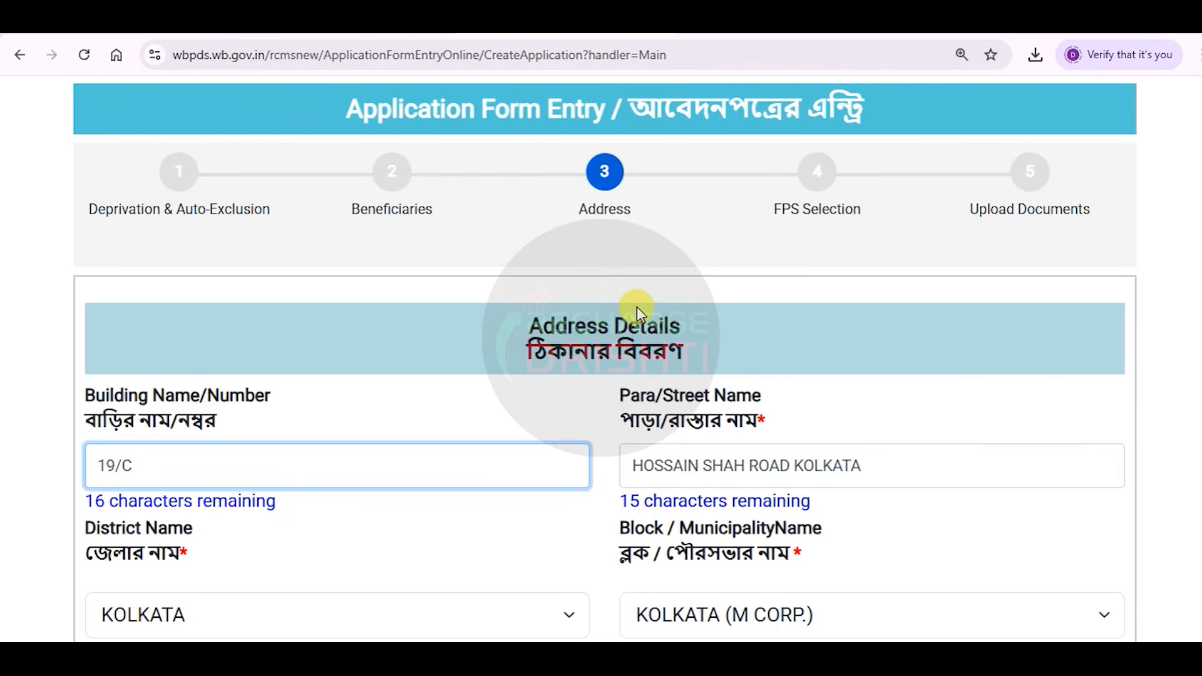
scroll(636, 307, "down", 5)
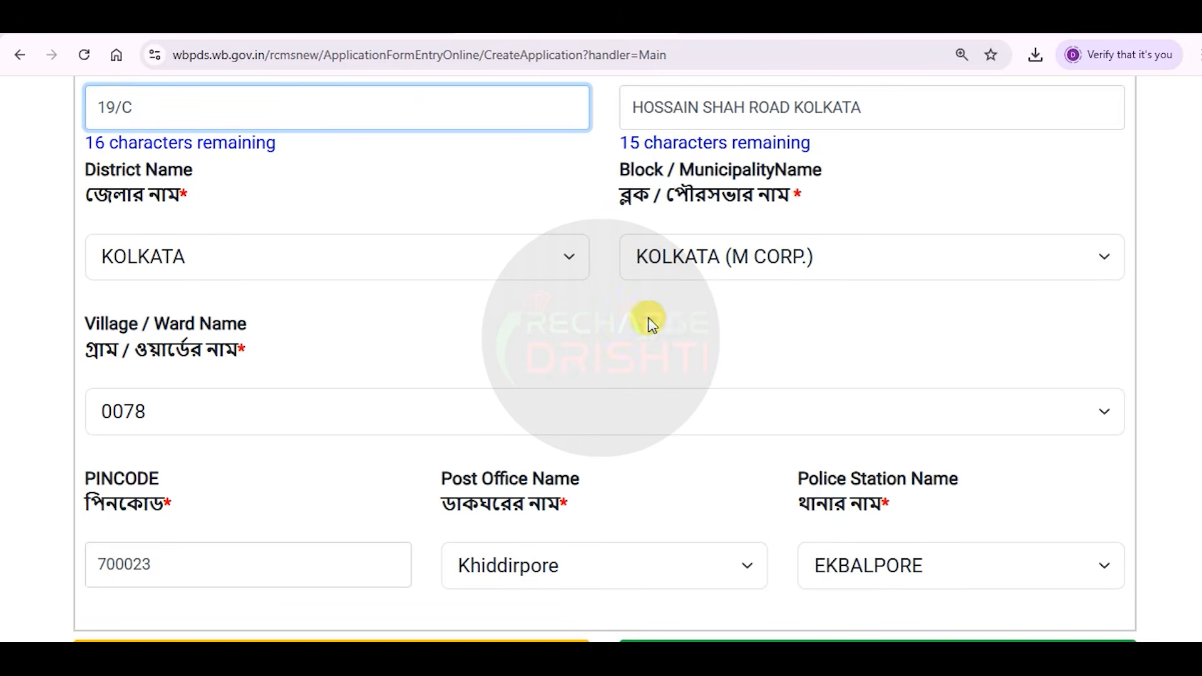
scroll(716, 306, "up", 4)
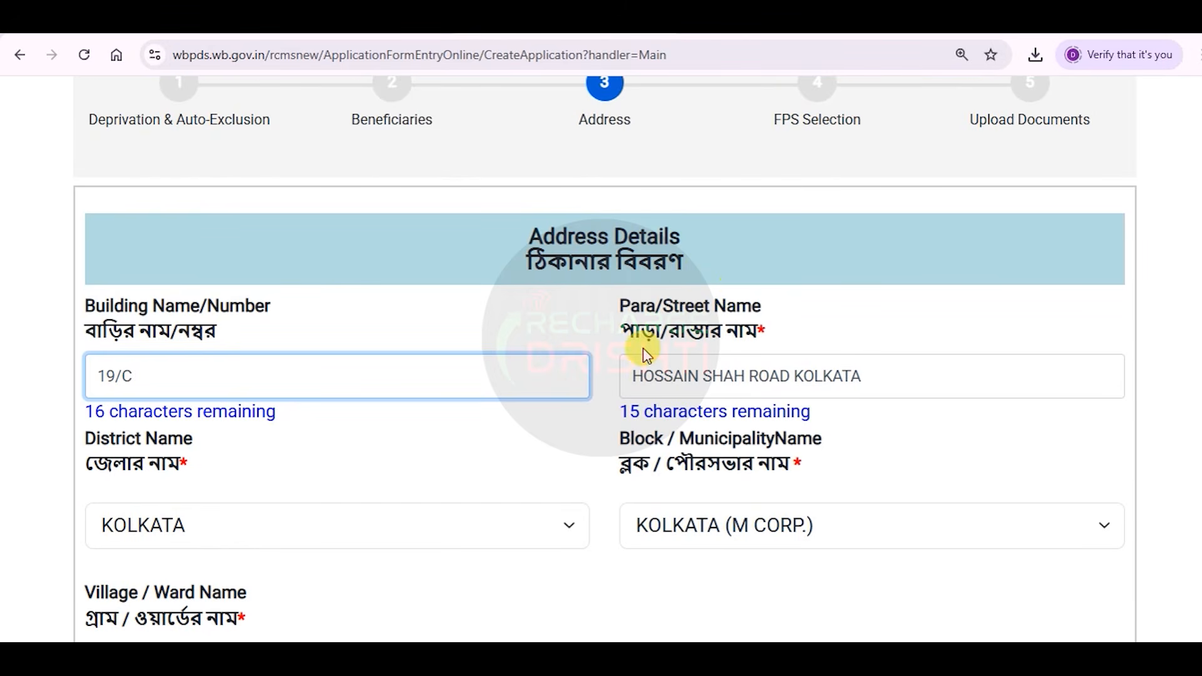
scroll(644, 348, "down", 4)
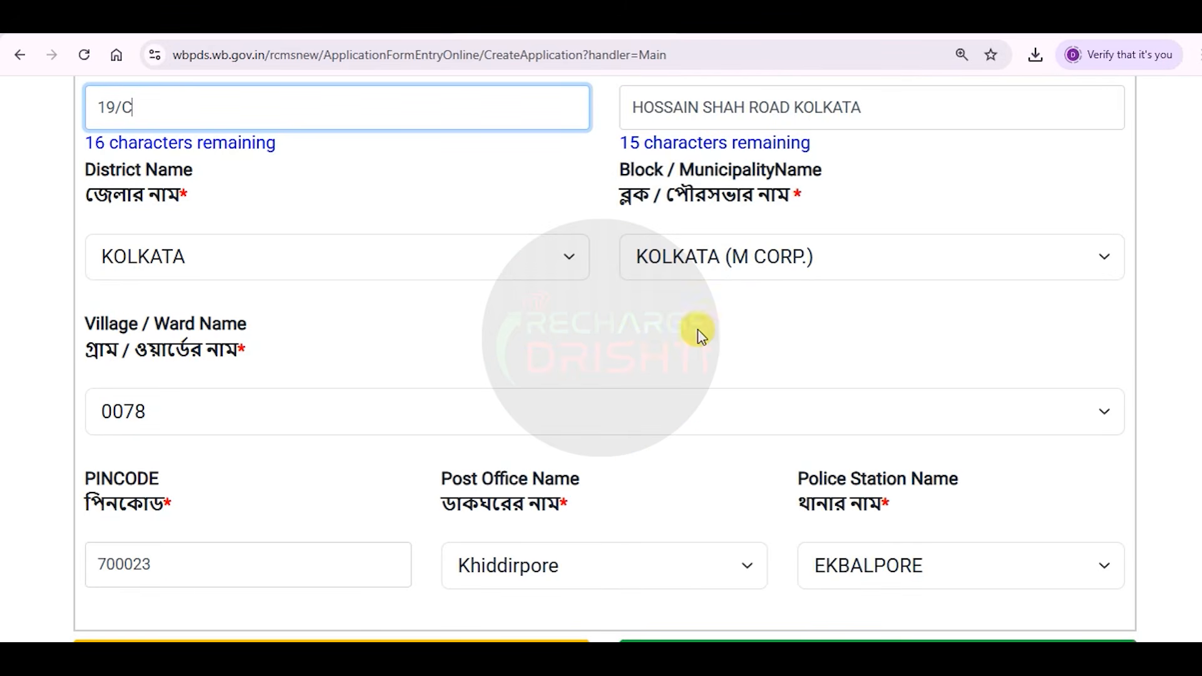
scroll(643, 338, "down", 3)
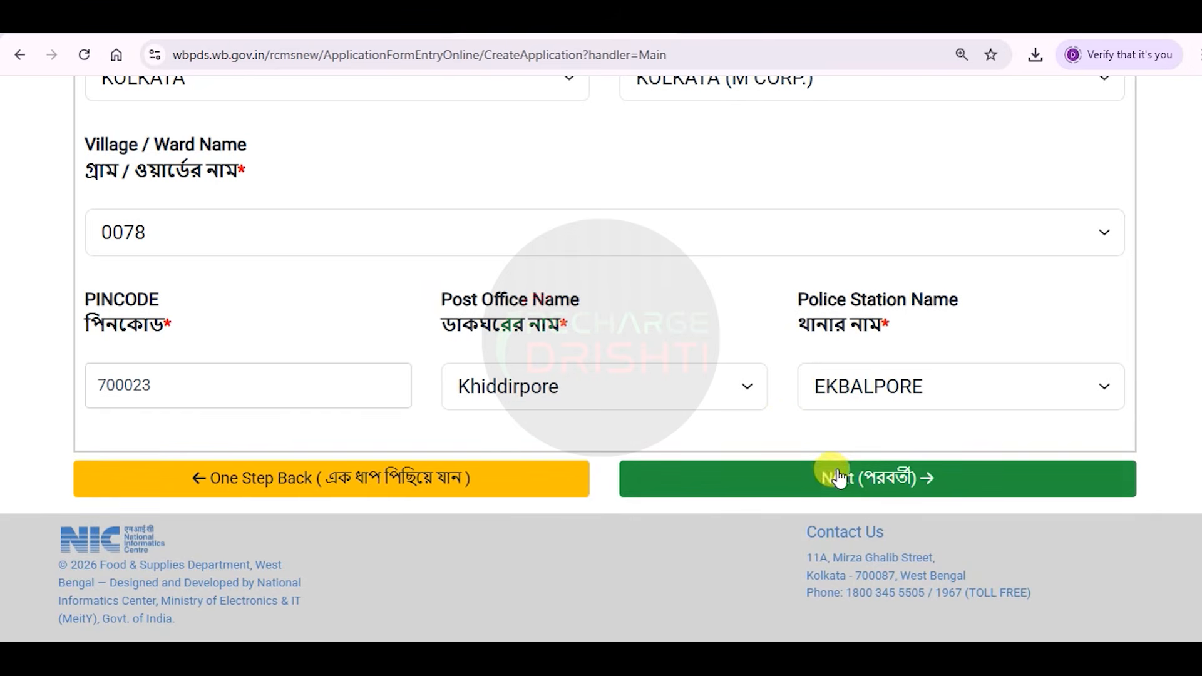
Keep the default ration shop on FPS Selection and continue to Upload Documents
left_click(833, 482)
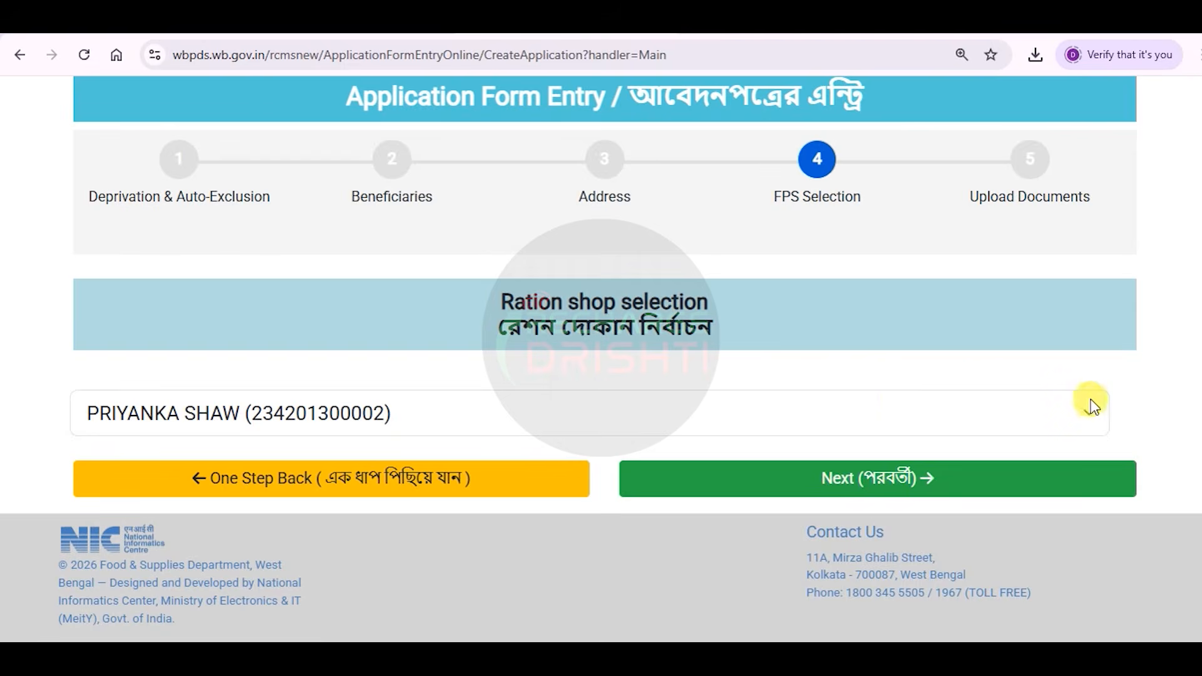
left_click(987, 415)
scroll(519, 209, "down", 10)
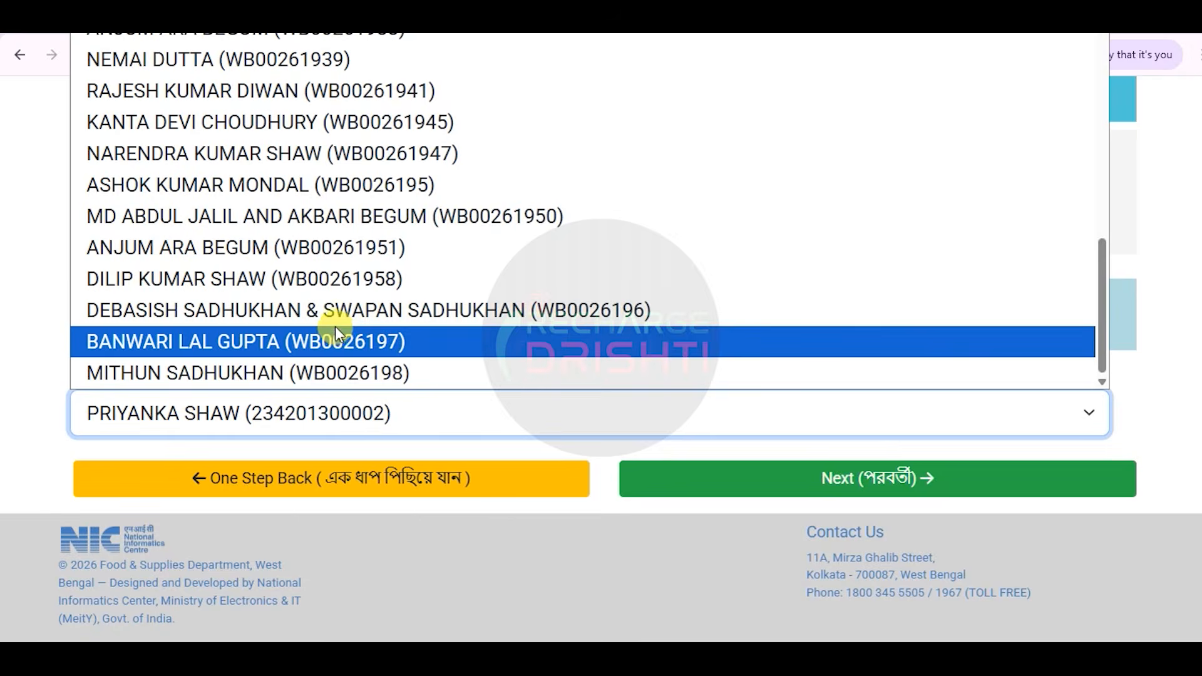
scroll(333, 300, "up", 4)
scroll(333, 194, "up", 1)
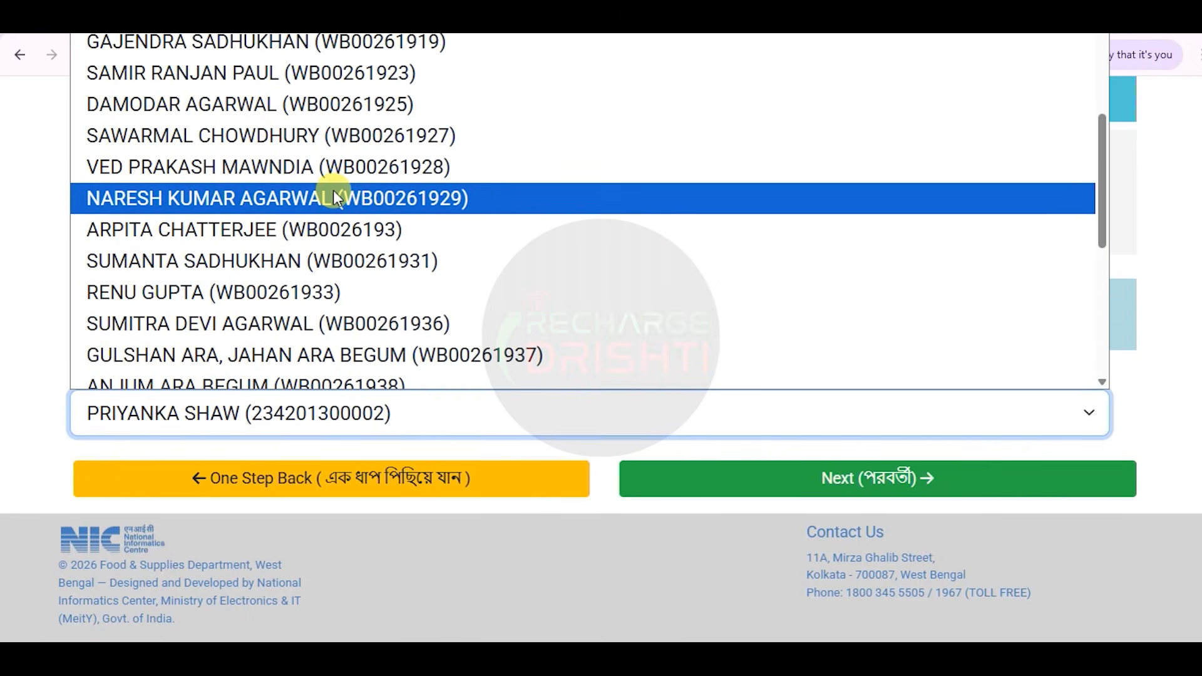
left_click(896, 473)
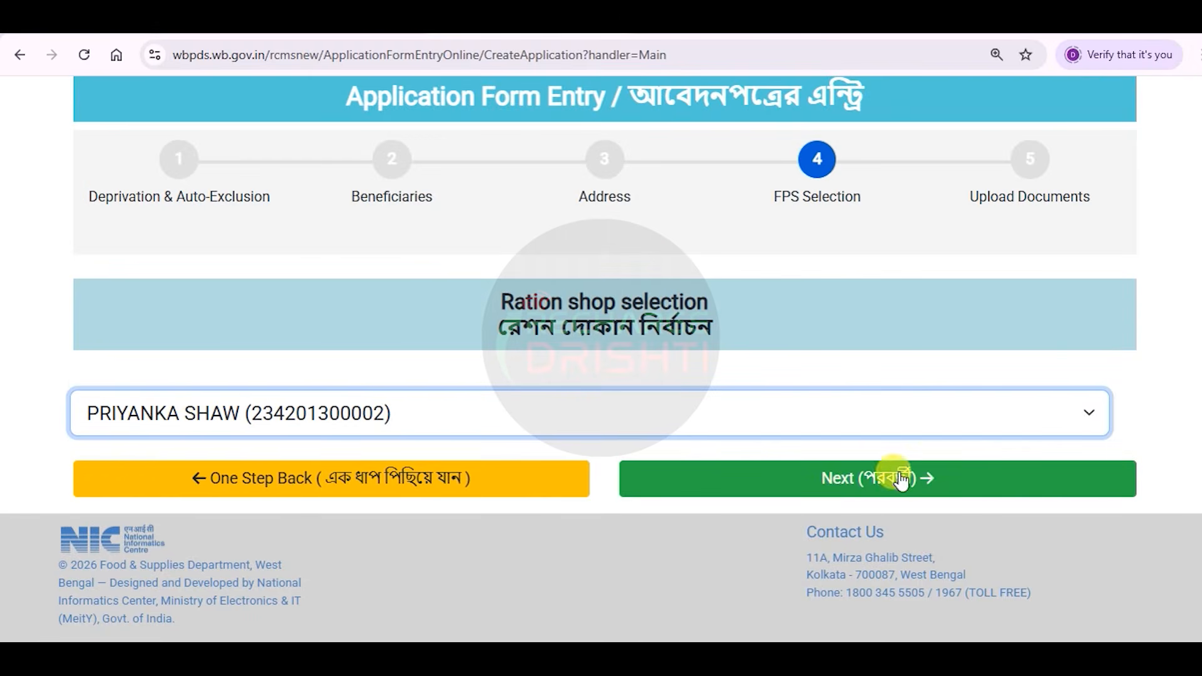
left_click(866, 487)
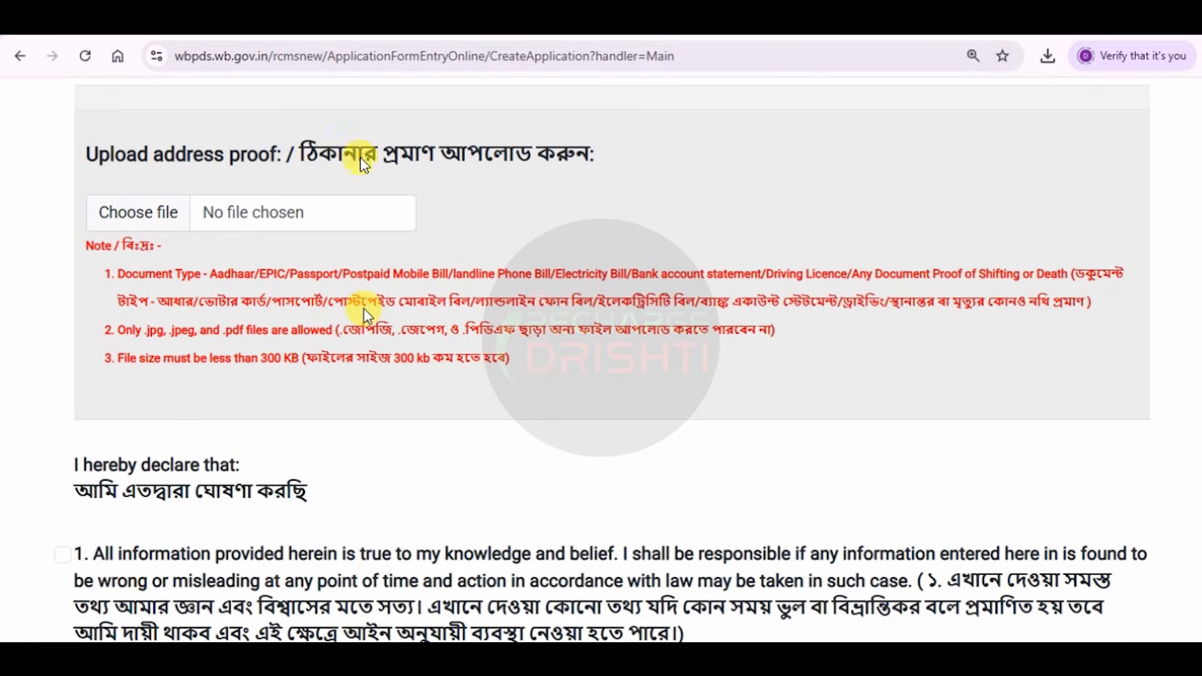
left_click(104, 212)
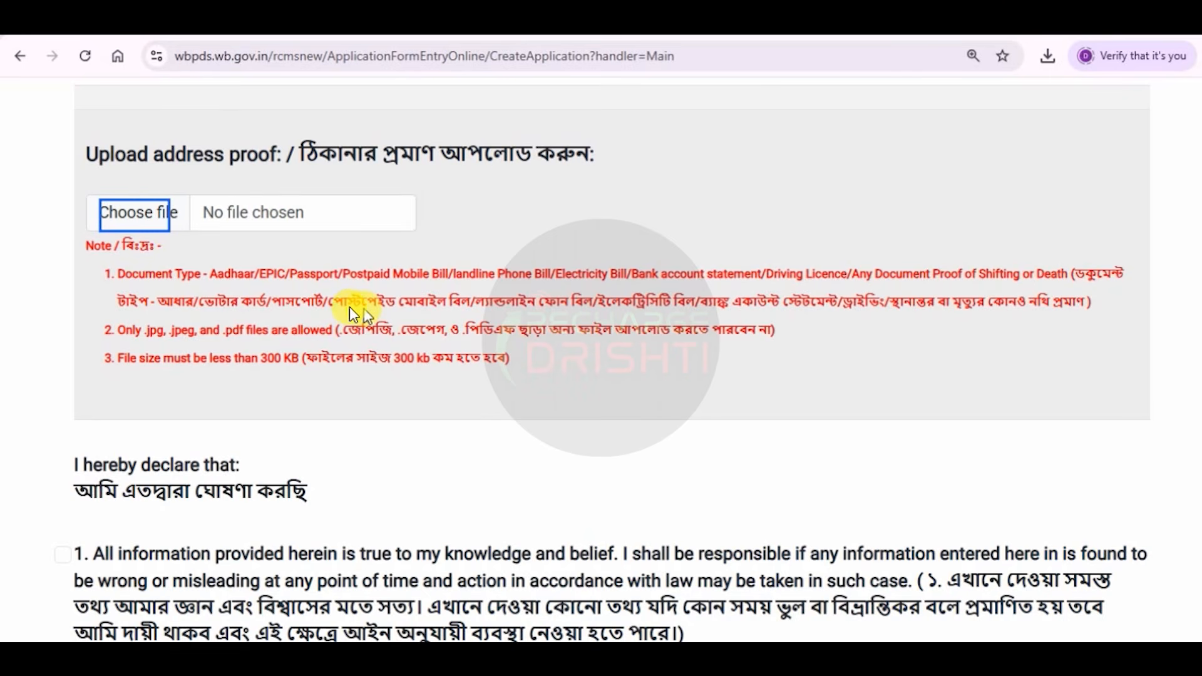
left_click_drag(308, 345, 512, 382)
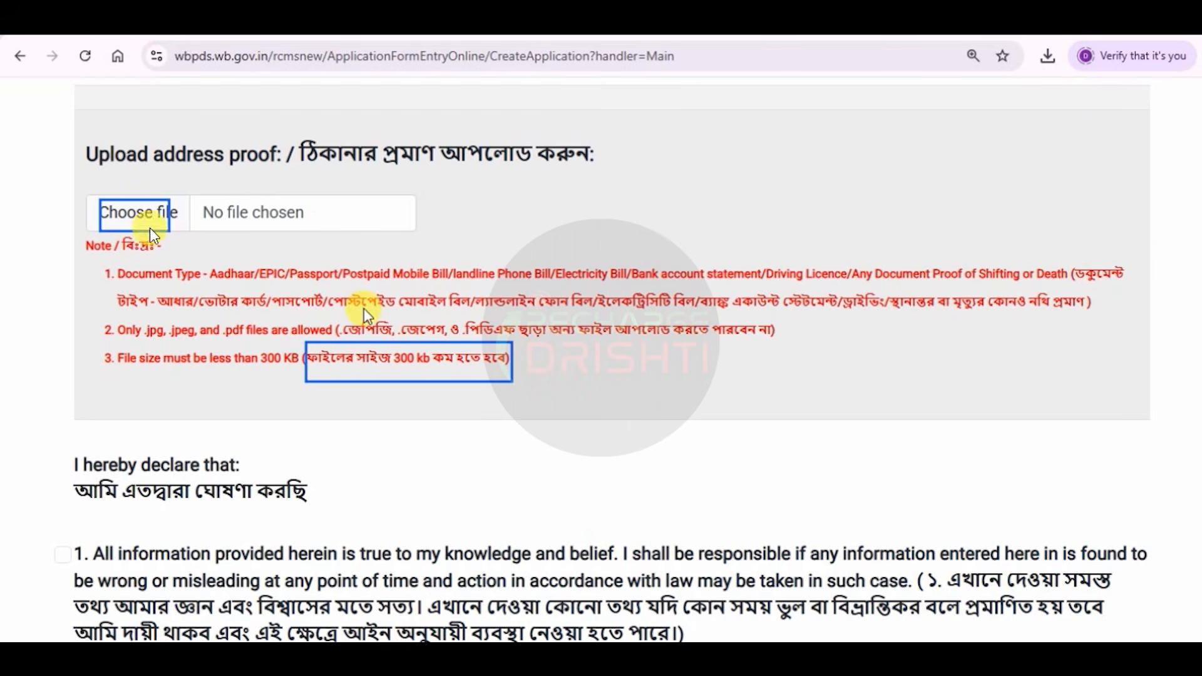
left_click_drag(98, 195, 165, 230)
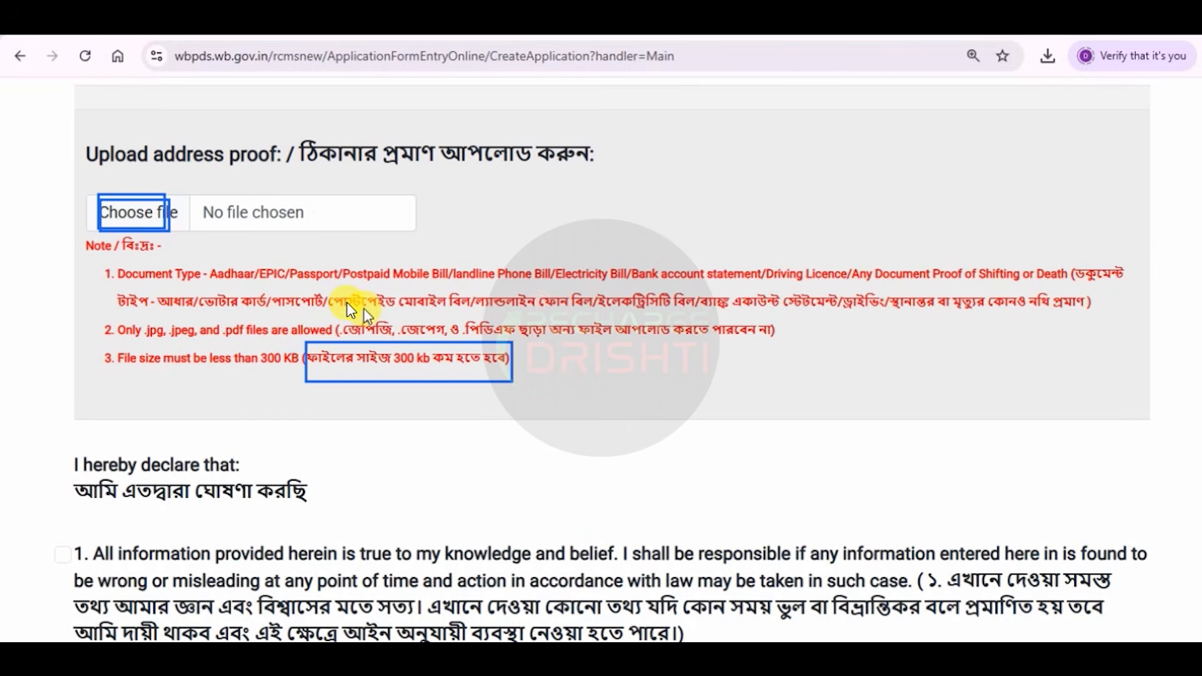
scroll(185, 347, "down", 3)
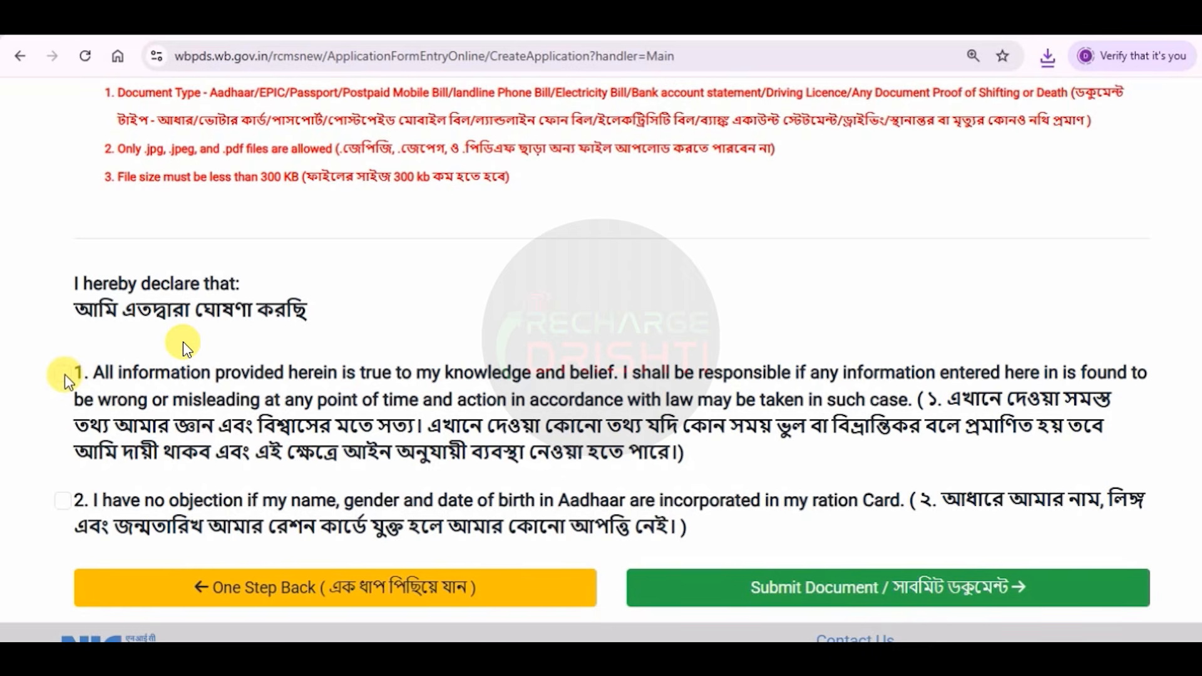
mouse_move(67, 271)
left_mouse_down()
mouse_move(213, 330)
mouse_move(305, 330)
left_mouse_up()
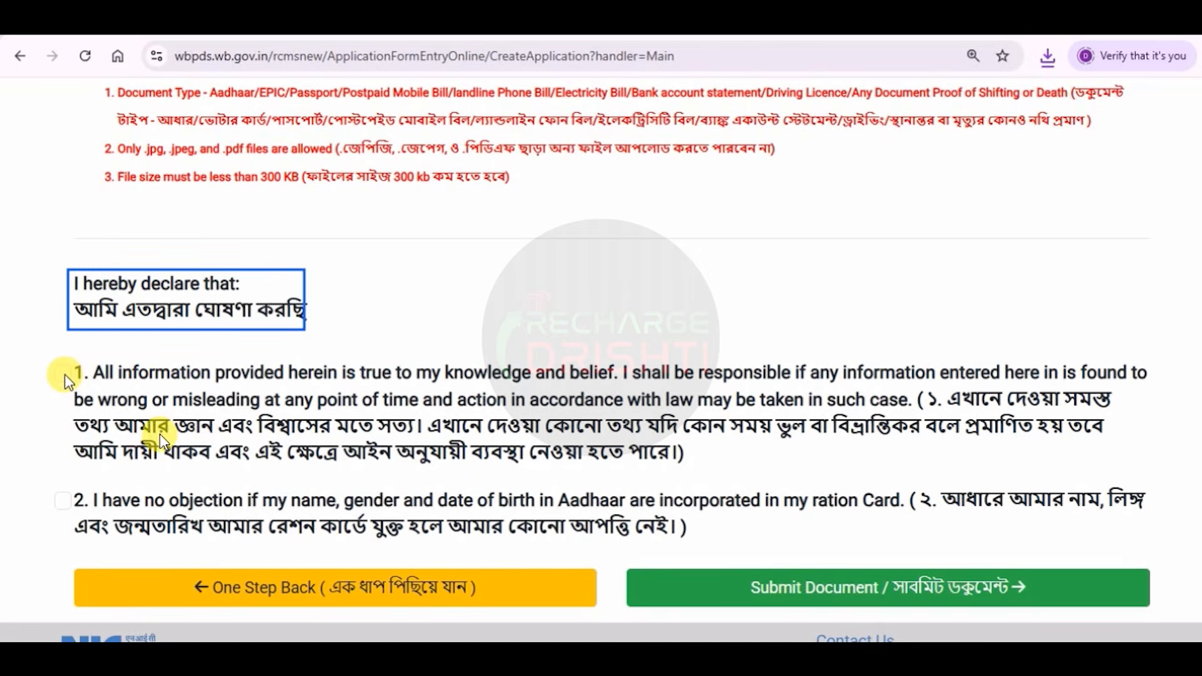
left_click_drag(54, 369, 75, 388)
left_click_drag(48, 494, 83, 514)
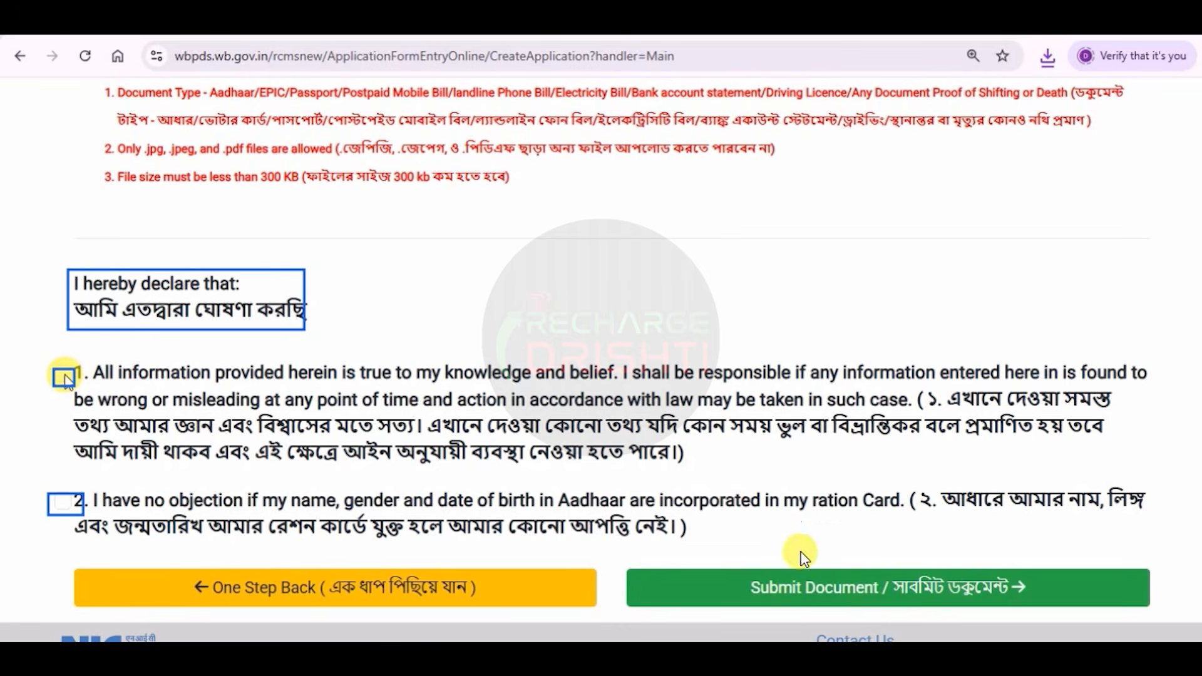
mouse_move(743, 571)
left_mouse_down()
mouse_move(796, 595)
mouse_move(879, 606)
mouse_move(1019, 603)
left_mouse_up()
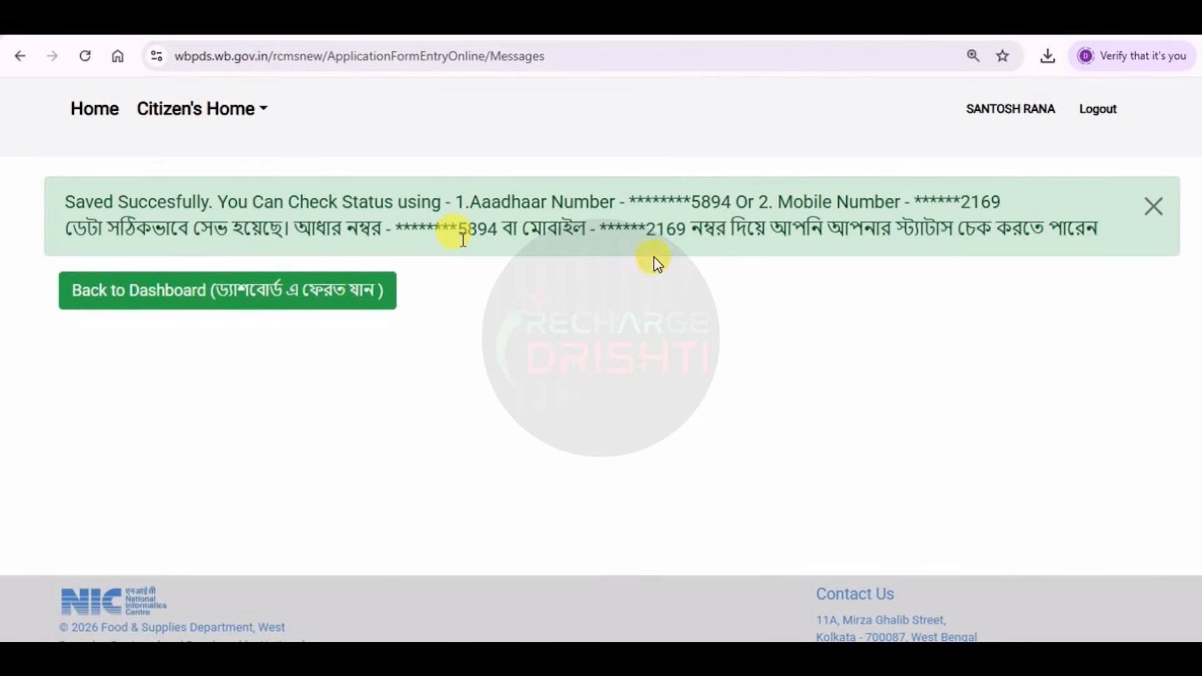
Select the 'Saved Successfully' confirmation, whose status is checkable via Aadhaar or mobile
mouse_move(41, 159)
left_mouse_down()
mouse_move(177, 250)
mouse_move(880, 354)
mouse_move(1127, 354)
mouse_move(1130, 367)
left_mouse_up()
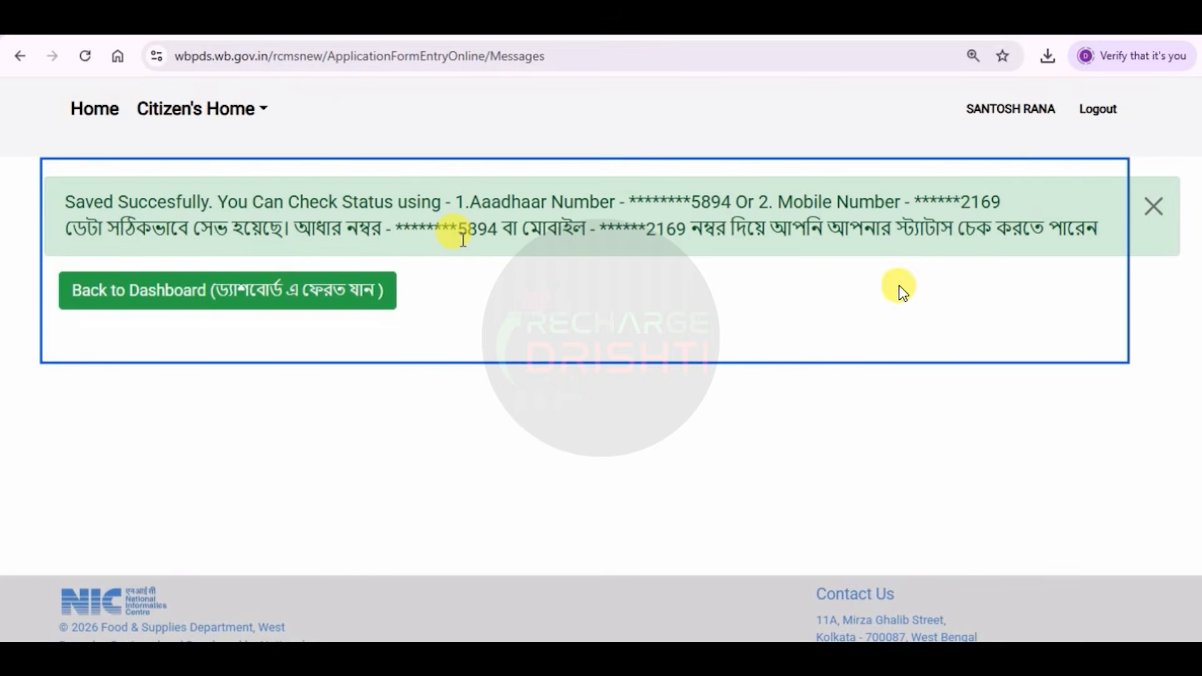